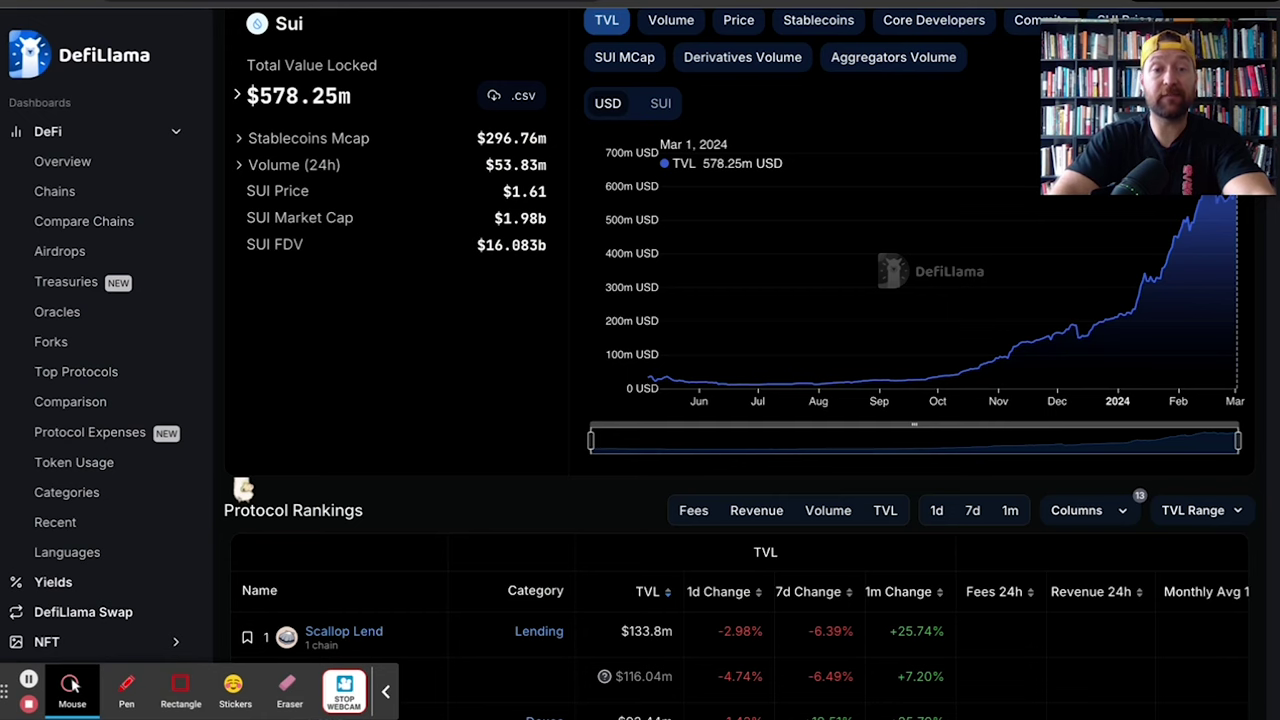
Step: Scroll through the Cetus concentrated pools table, which the SUI - USDC pool leads
left_click(385, 692)
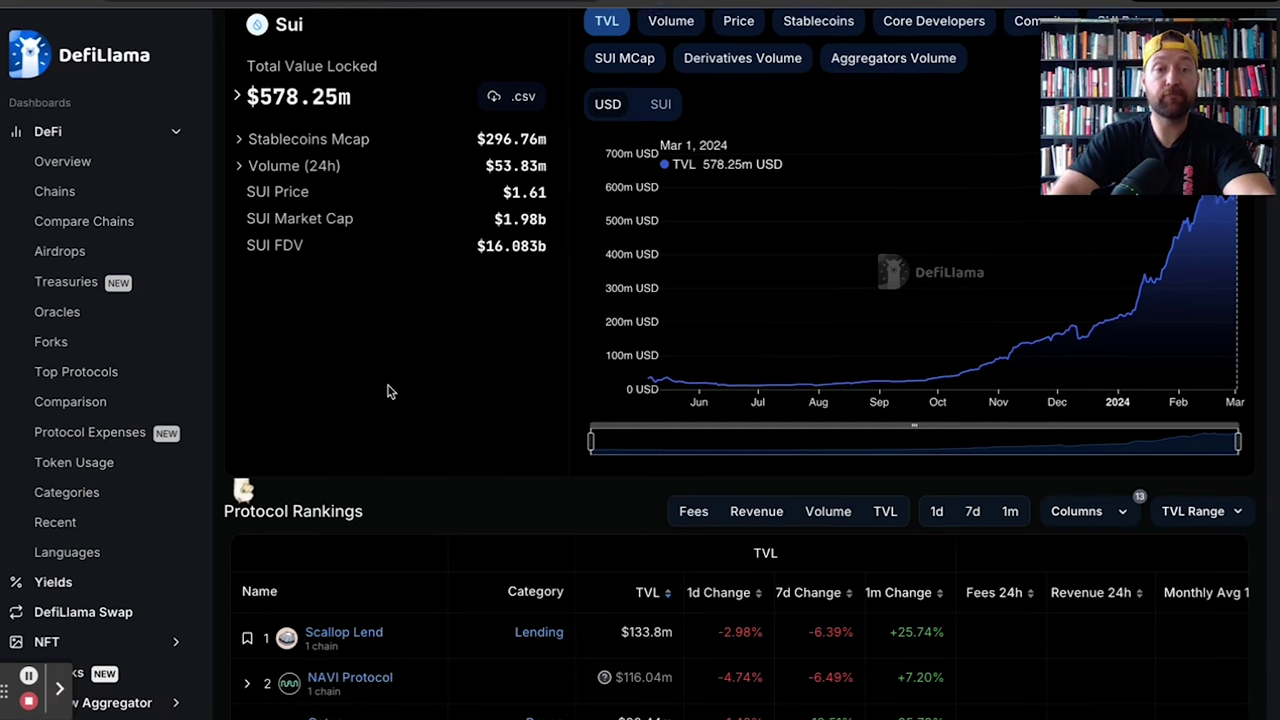
scroll(389, 391, "up", 1)
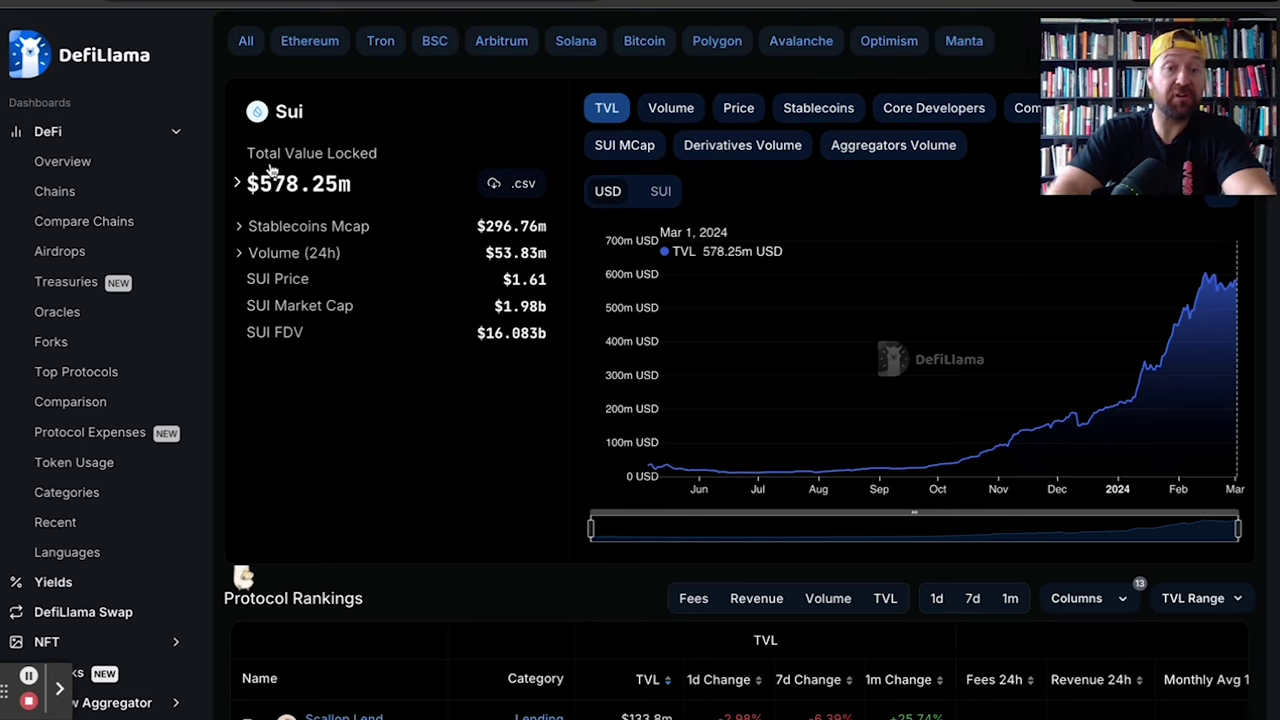
scroll(385, 430, "down", 3)
scroll(388, 430, "down", 3)
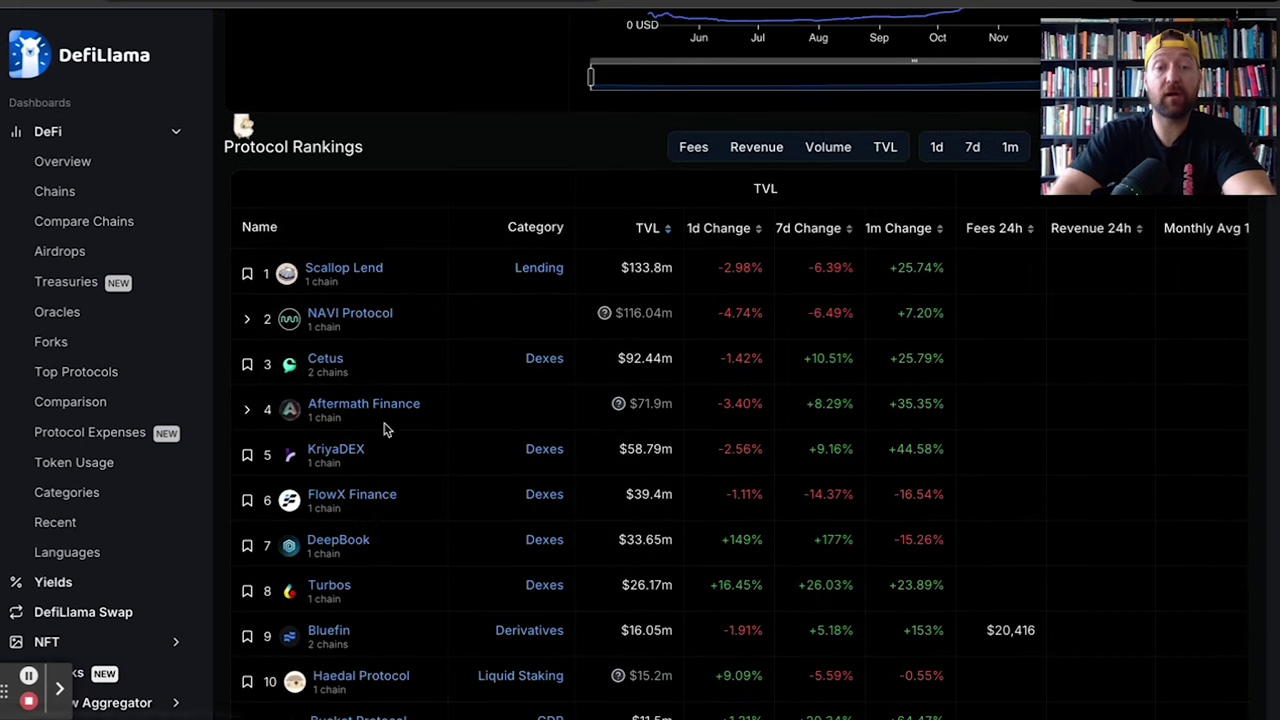
mouse_move(341, 268)
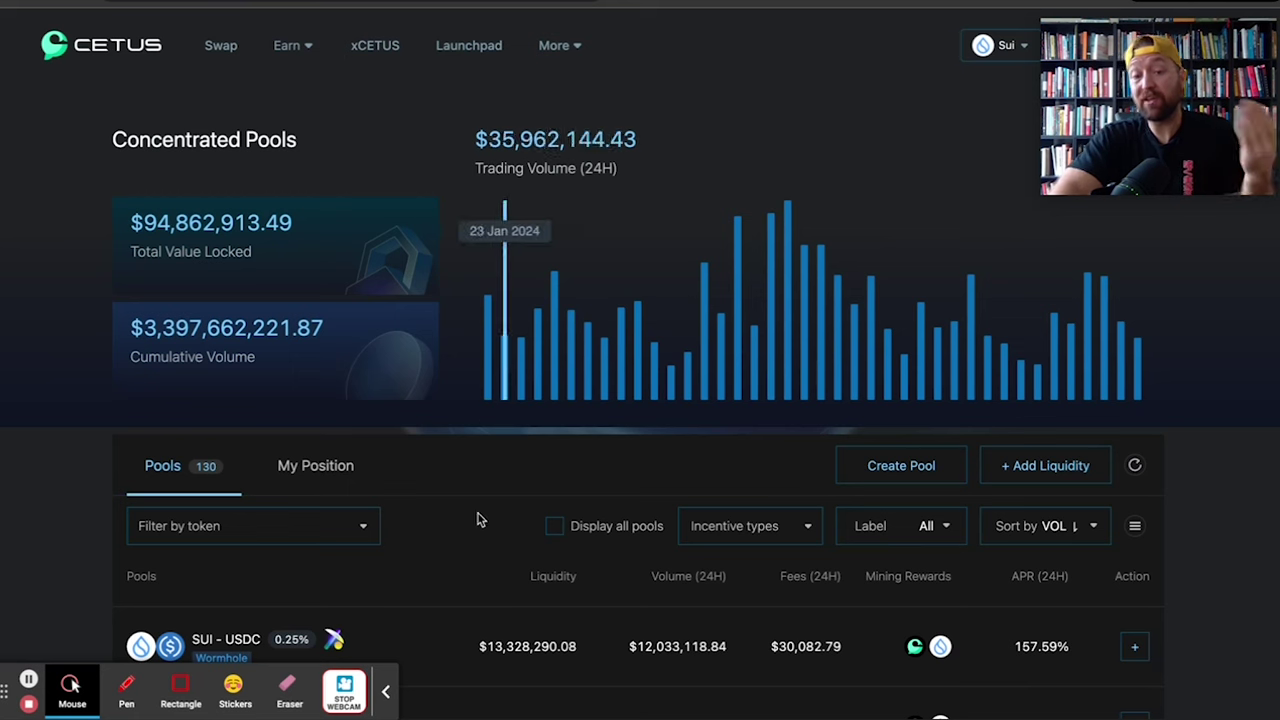
Step: Switch to the Turbos SUI/USDC 0.3% position showing $8,085.60 liquidity and $1.30835 fees
left_click(386, 691)
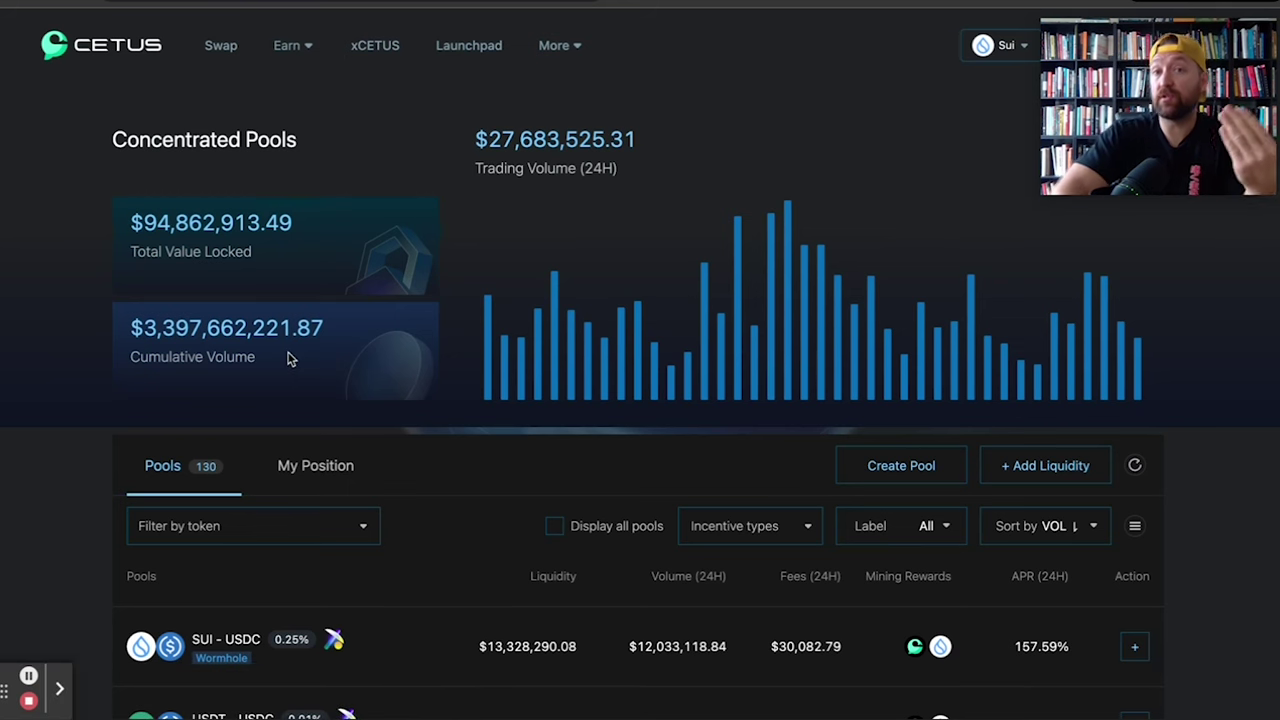
scroll(114, 368, "down", 5)
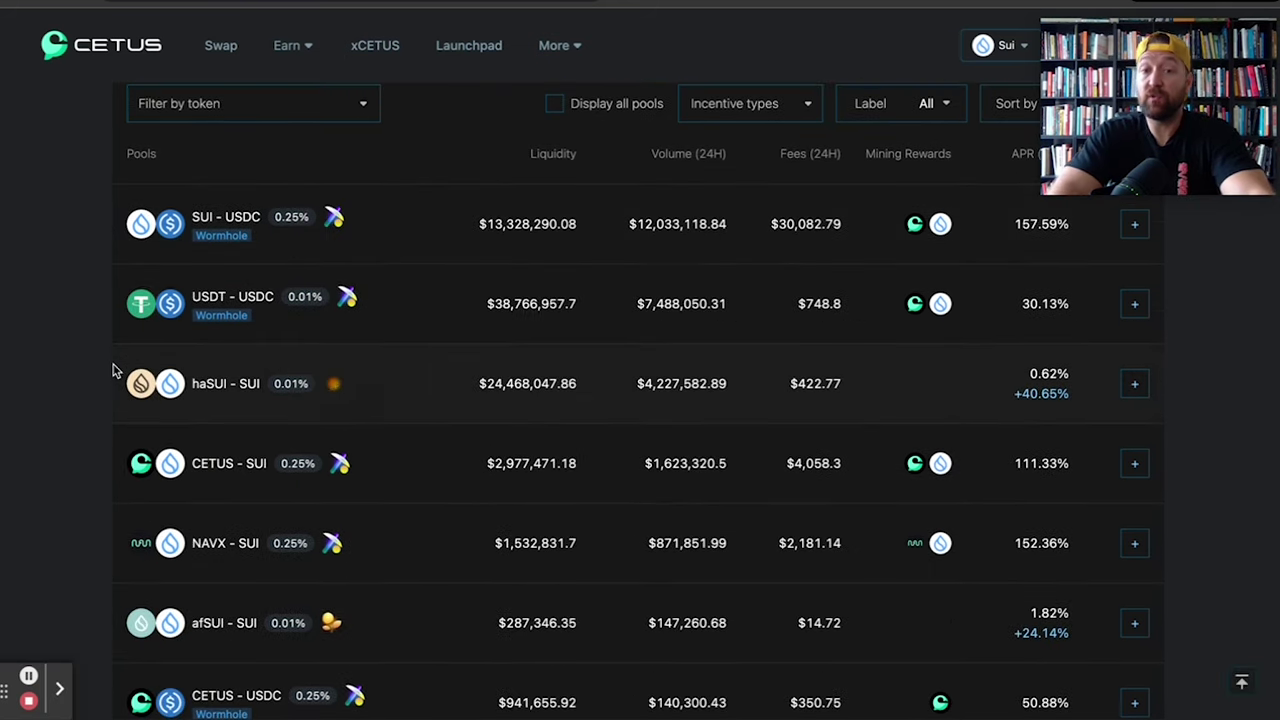
scroll(113, 370, "up", 1)
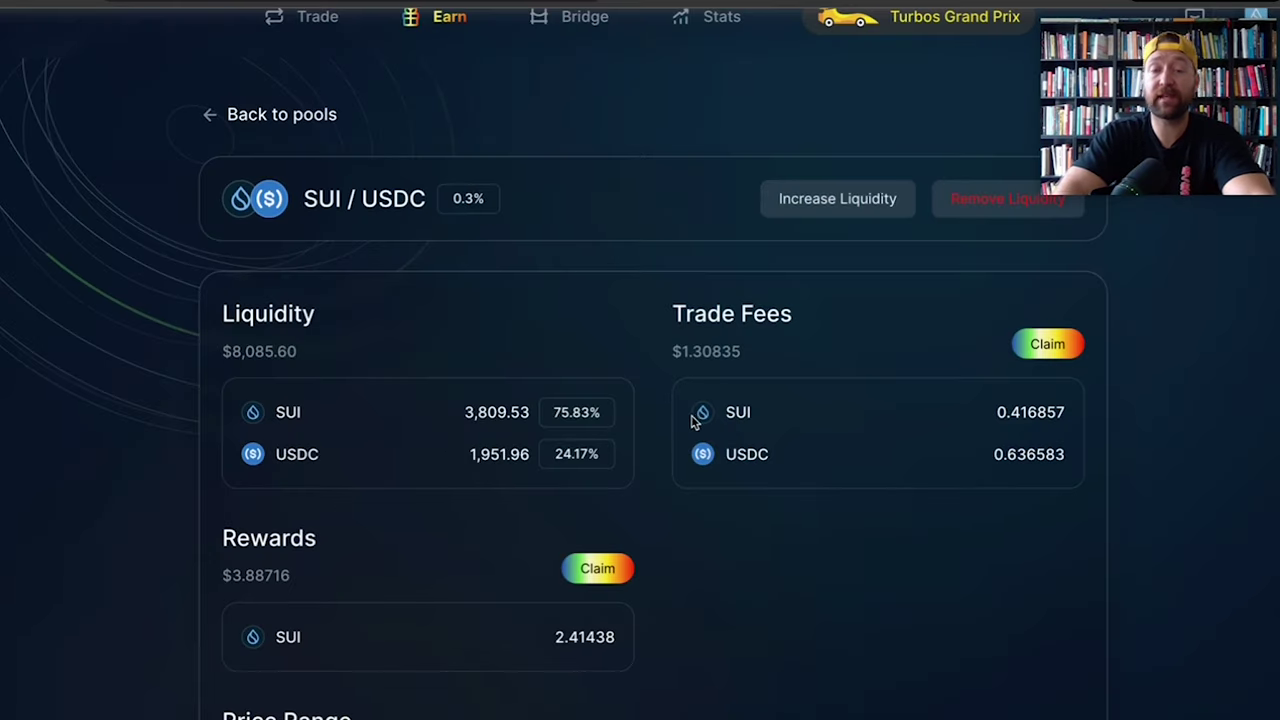
Step: Open Turbos Finance's Earn pool cards and compare APRs, e.g. SUI / USDC at 200.40% and TURBOS / SUI
scroll(540, 140, "up", 1)
left_click(438, 46)
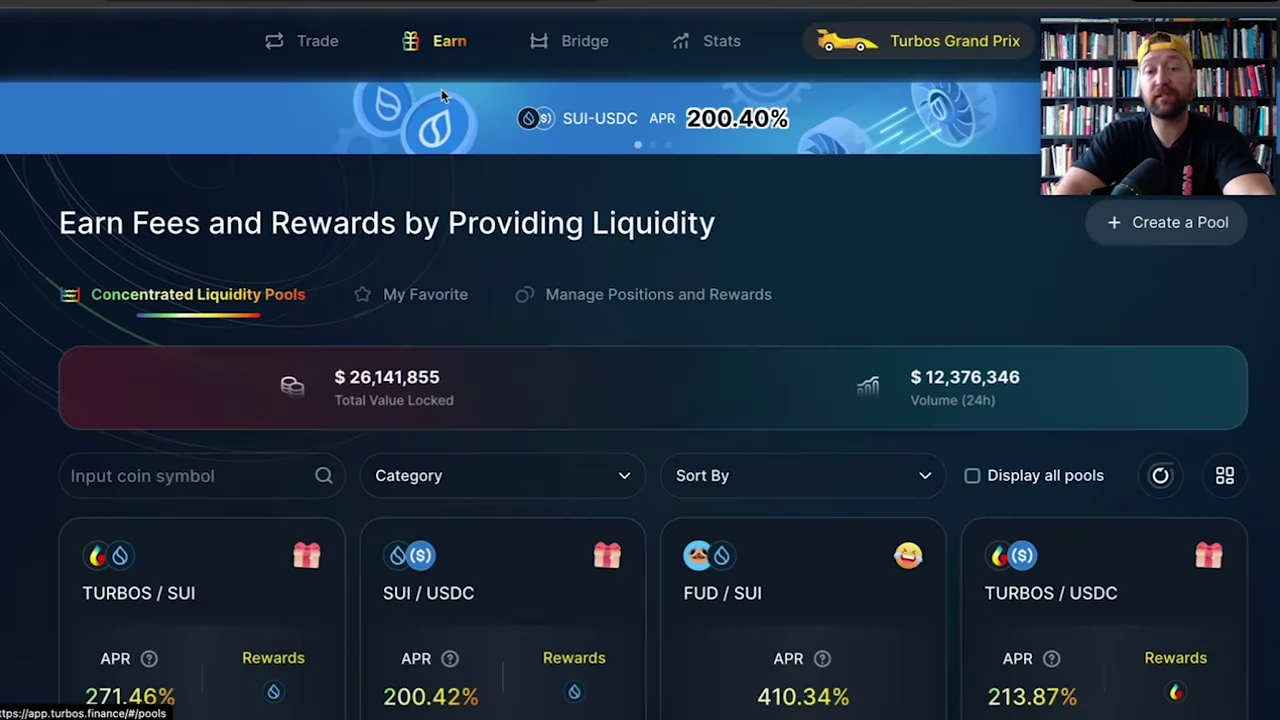
scroll(436, 320, "down", 3)
scroll(436, 352, "down", 2)
mouse_move(437, 369)
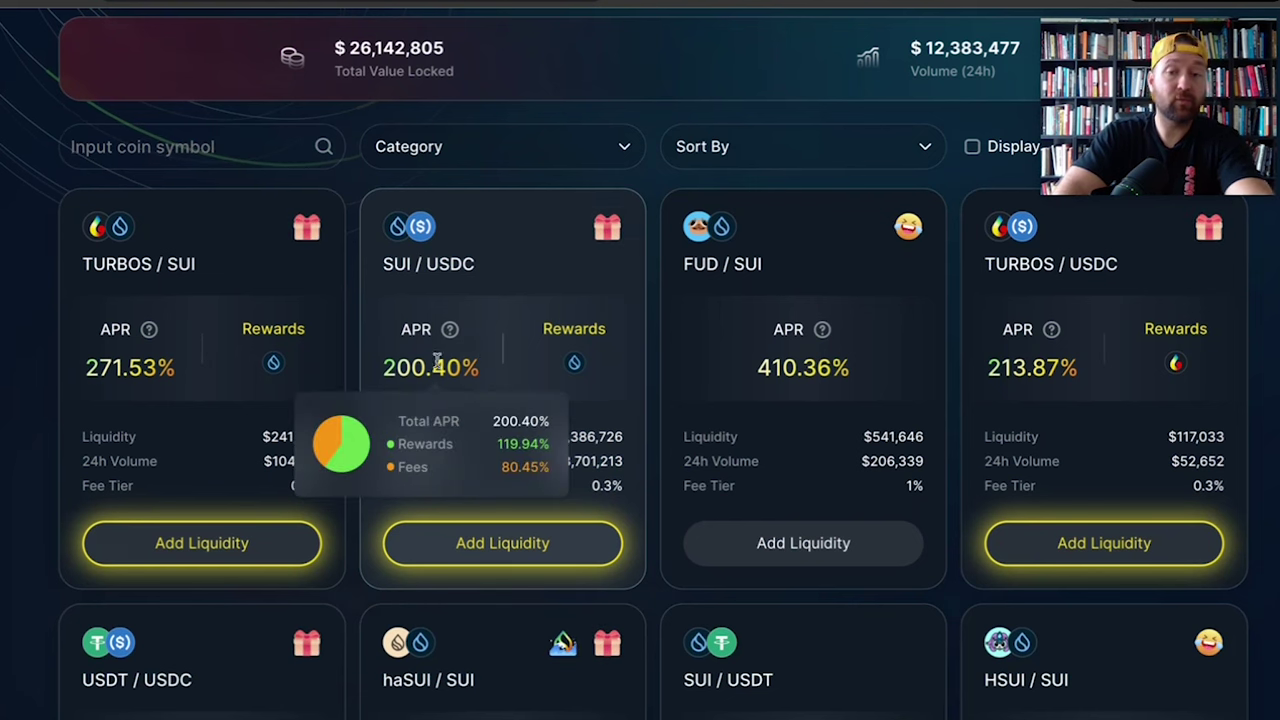
scroll(437, 369, "down", 1)
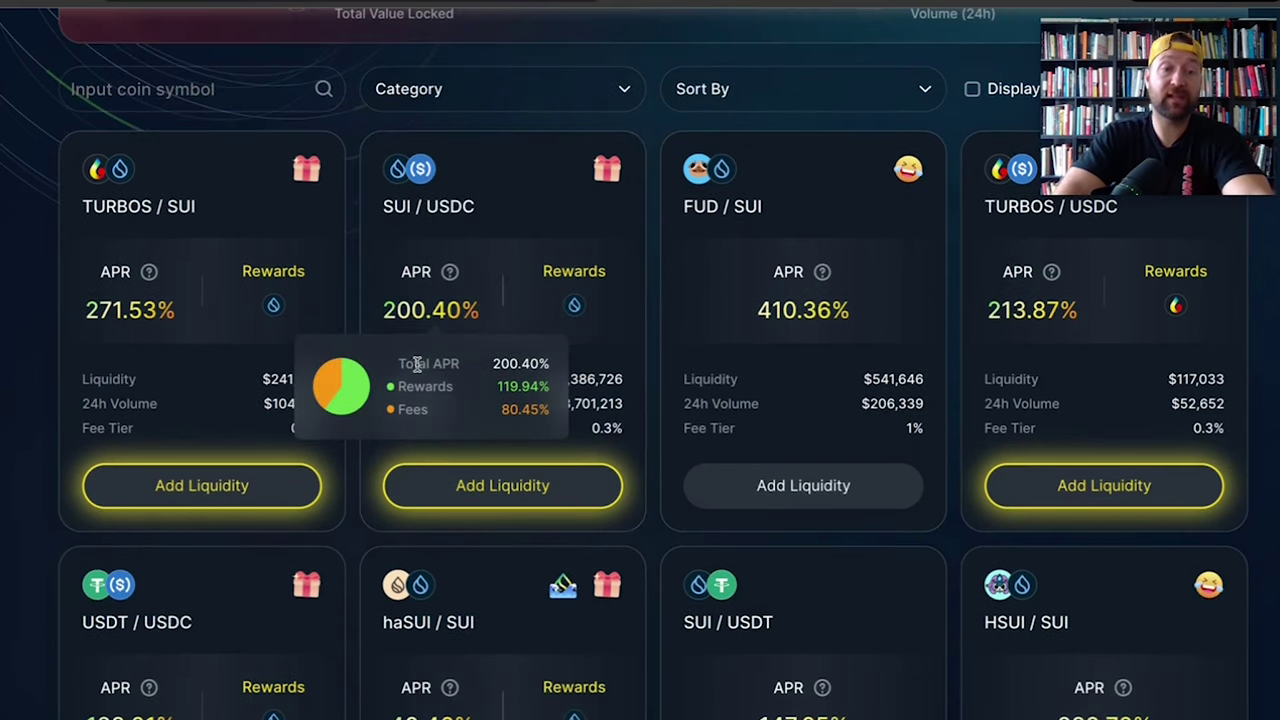
mouse_move(122, 318)
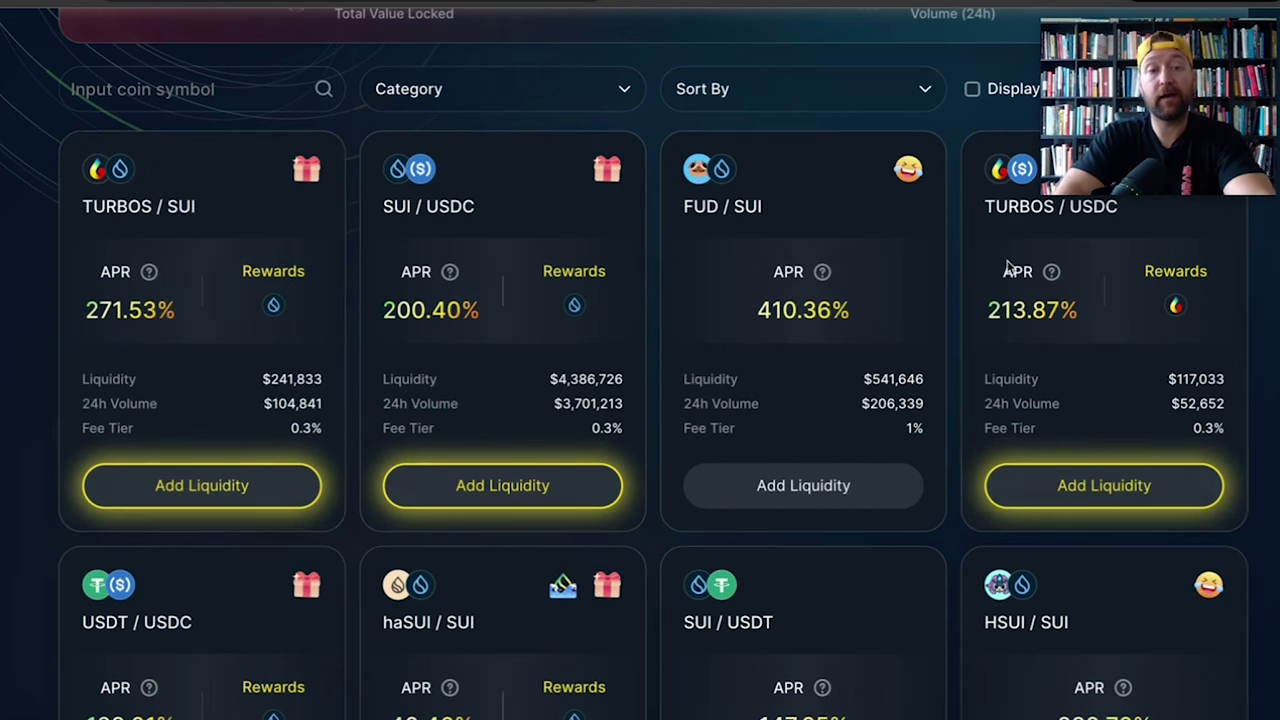
scroll(700, 330, "down", 4)
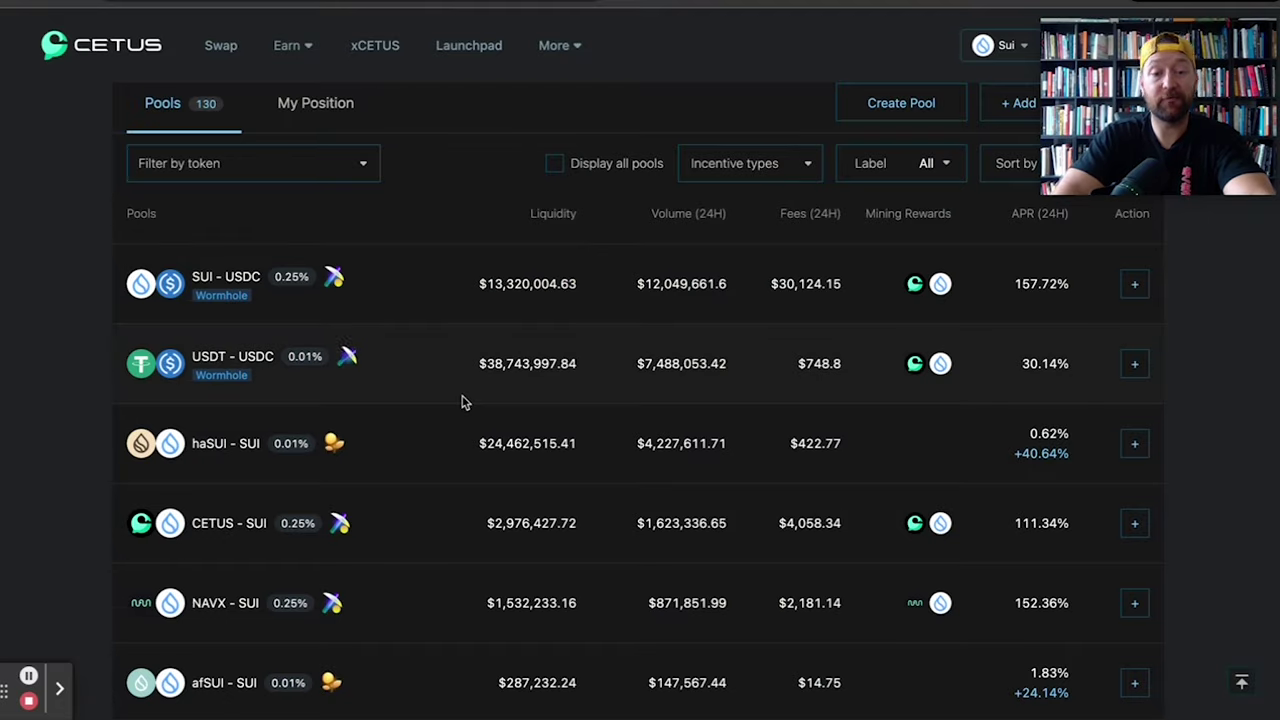
Step: Scroll the Cetus pools table up to the filter bar, then move to the Sui Docs bridging page
scroll(463, 401, "down", 2)
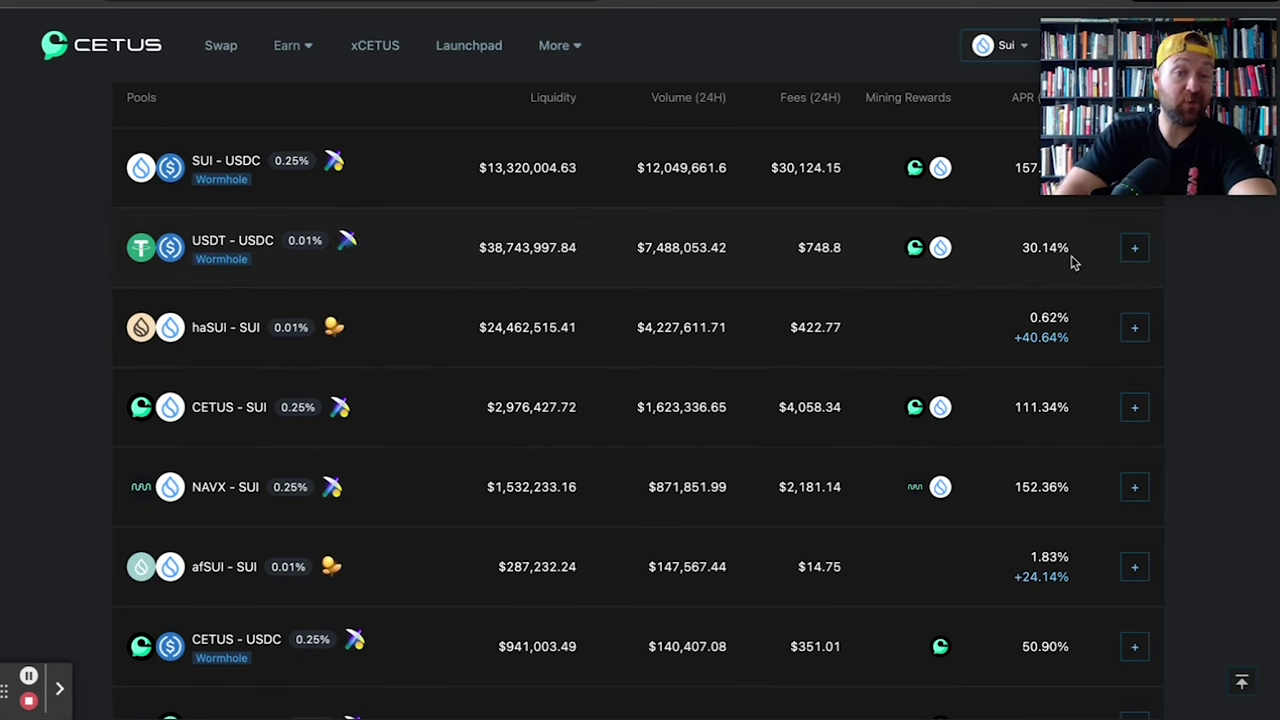
scroll(537, 291, "up", 1)
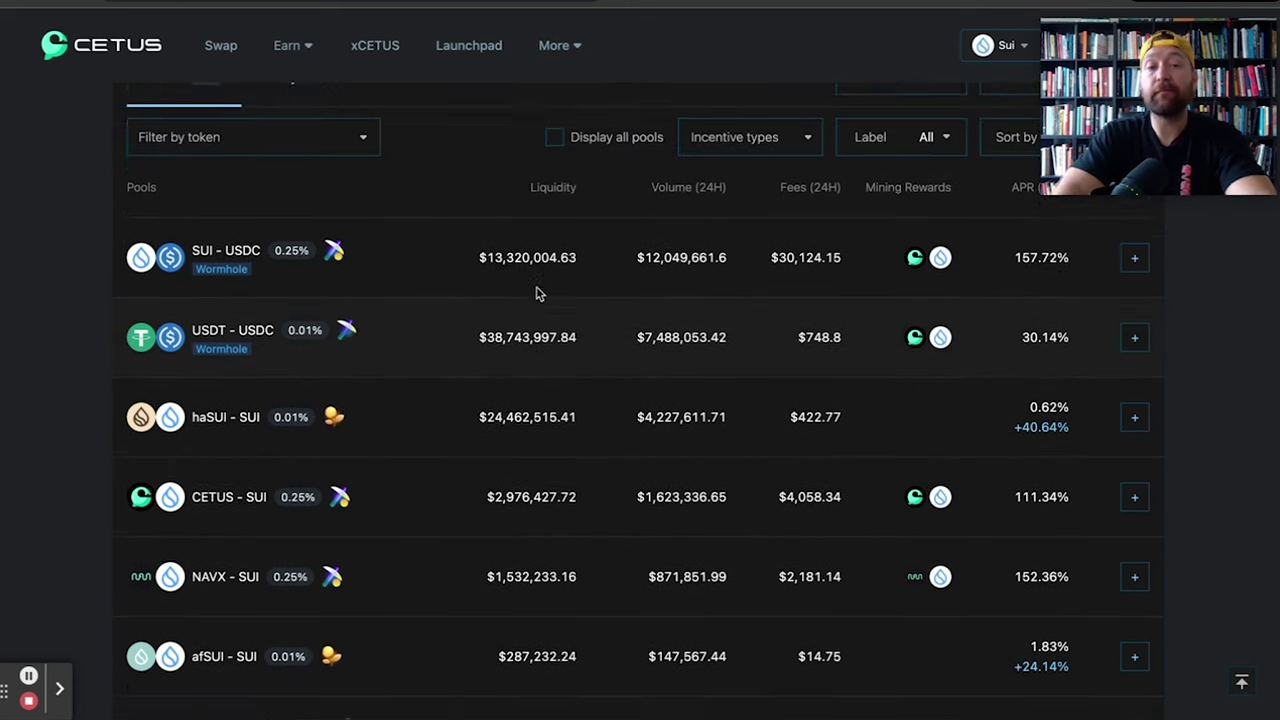
scroll(537, 293, "up", 1)
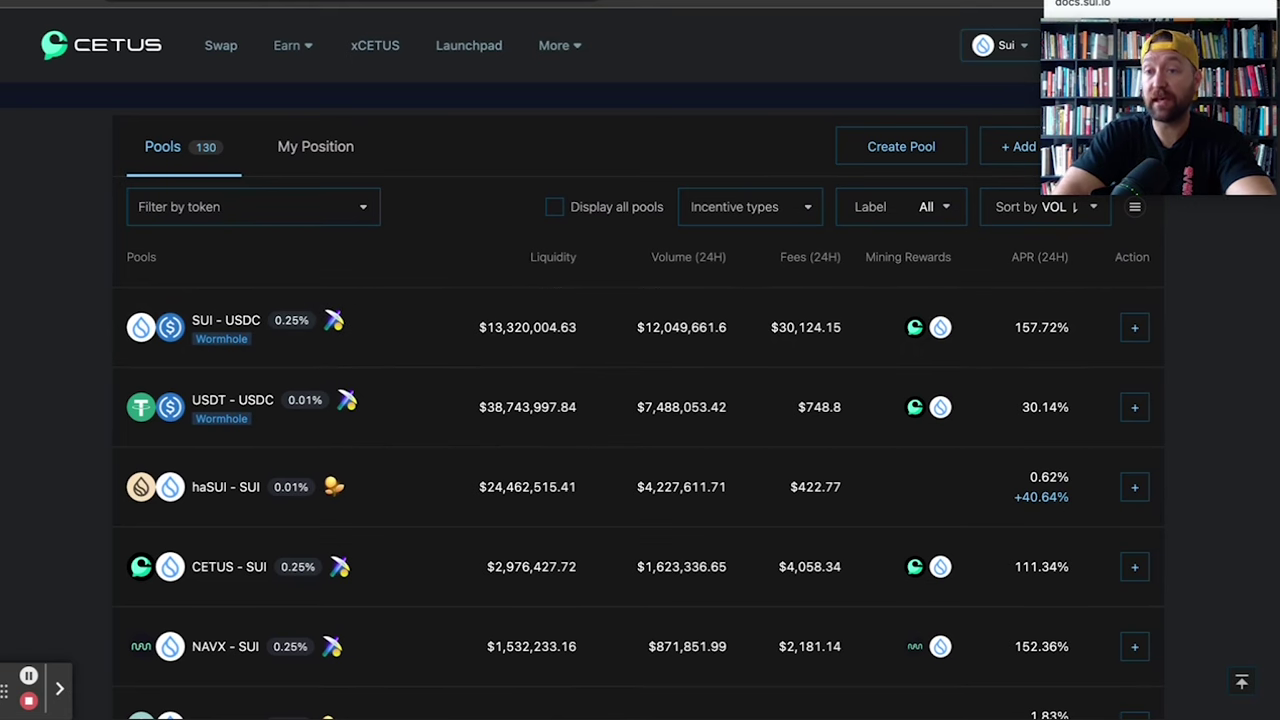
left_click(1140, 2)
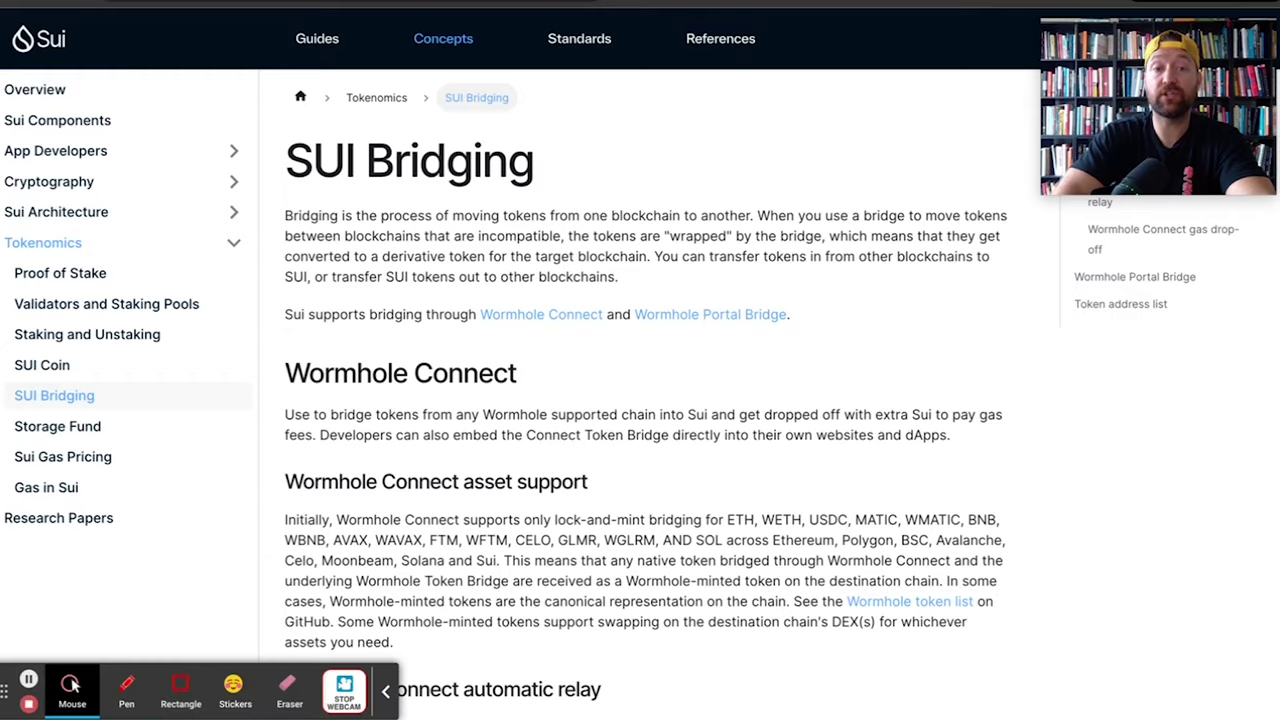
Step: Read through the Wormhole Connect and Portal Bridge sections of the SUI Bridging guide
scroll(515, 434, "down", 1)
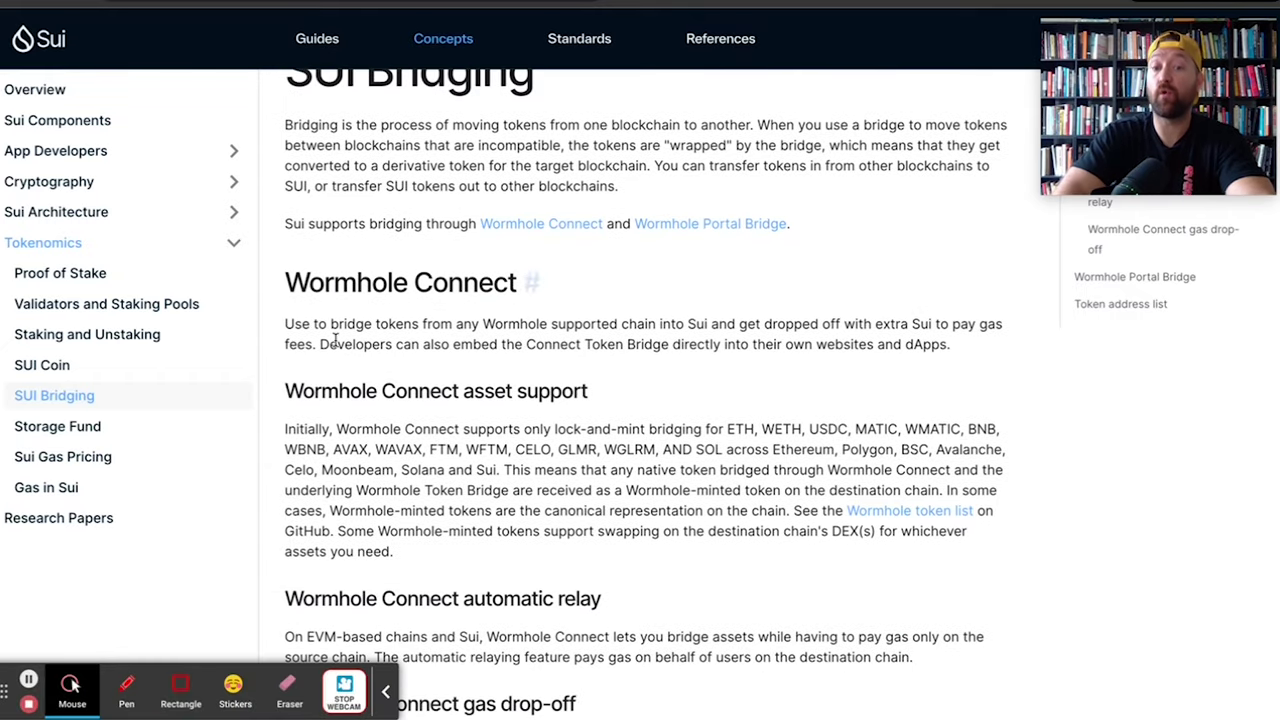
scroll(391, 444, "down", 1)
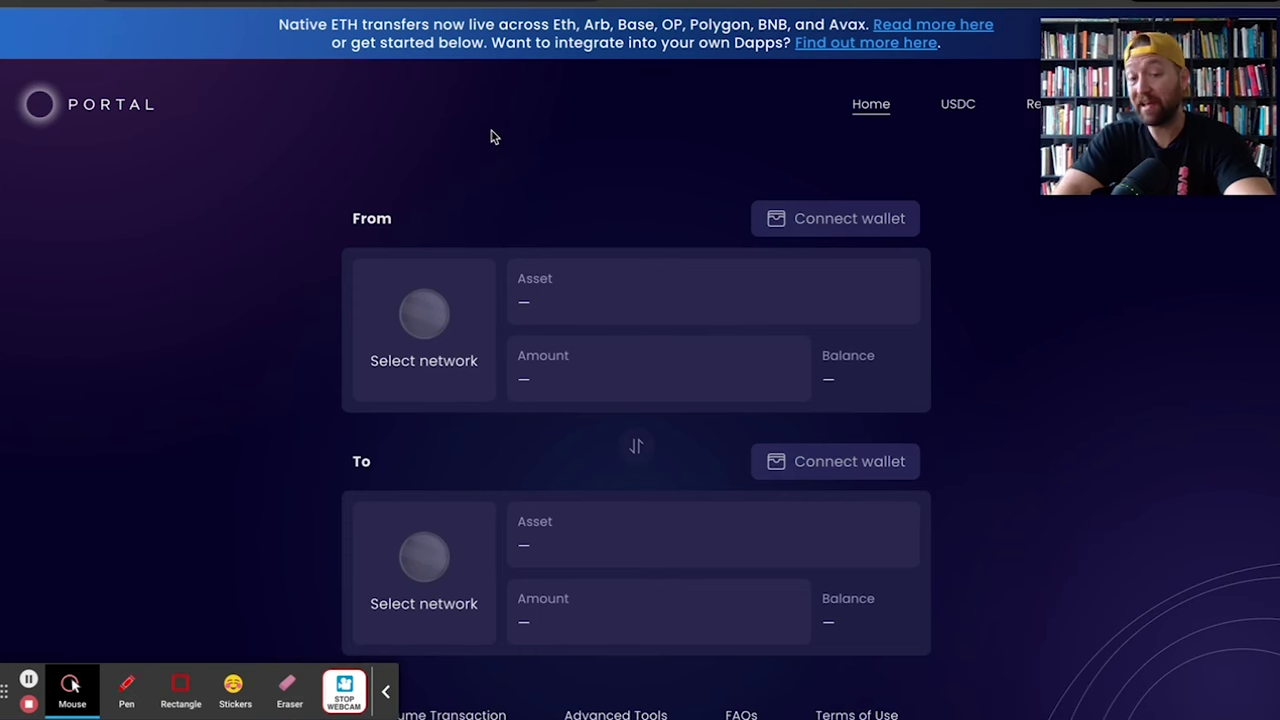
left_click(385, 691)
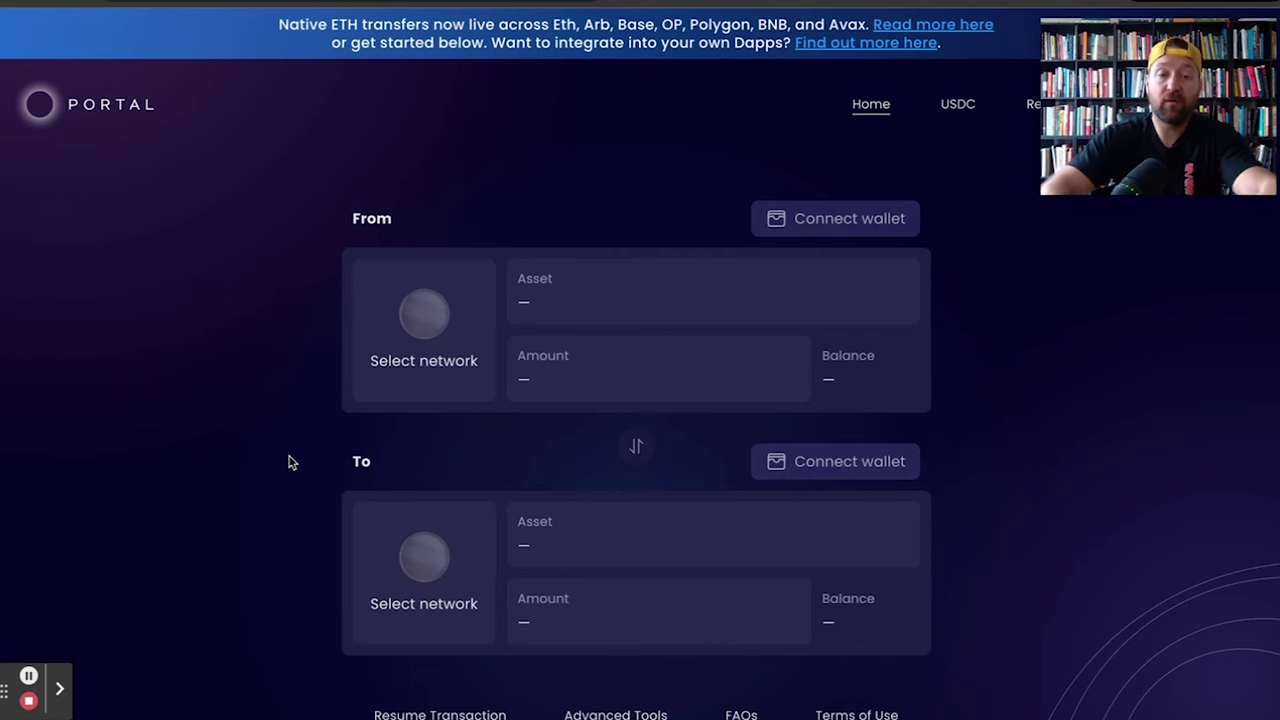
Step: Set the source to 100 USDC on BSC with MetaMask connected as the sending wallet
left_click(430, 332)
left_click(624, 280)
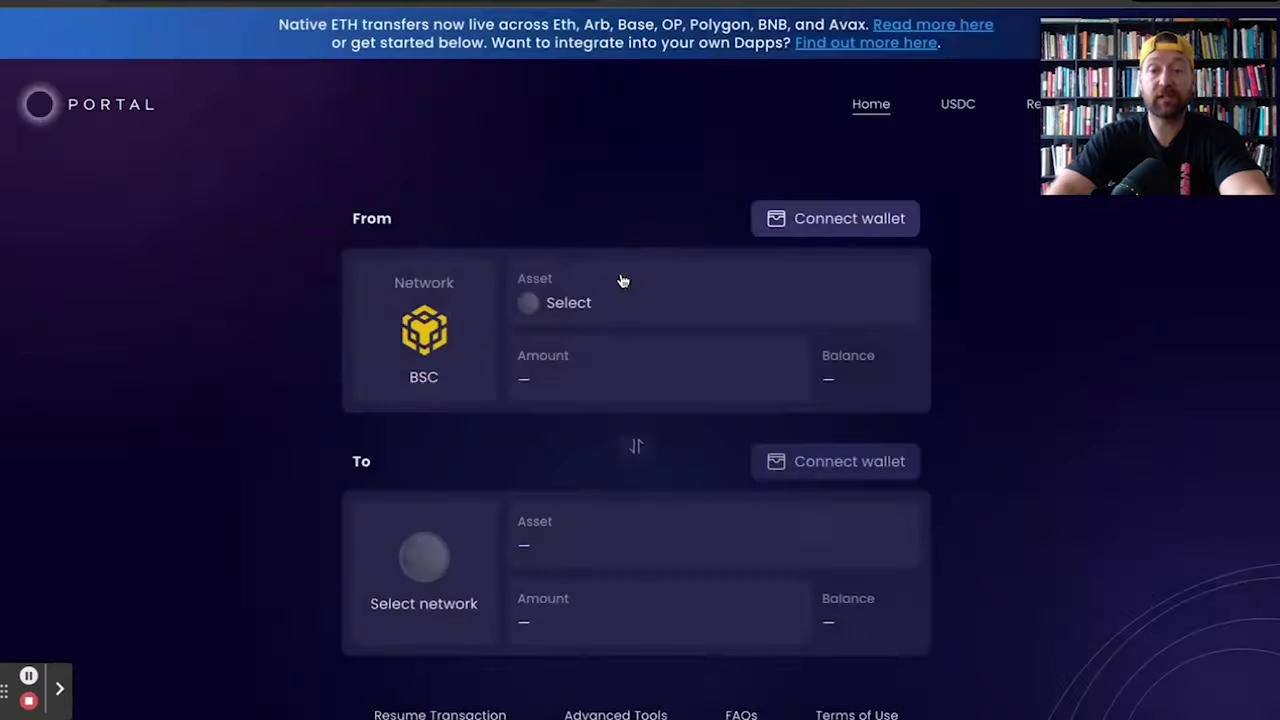
left_click(836, 230)
left_click(554, 300)
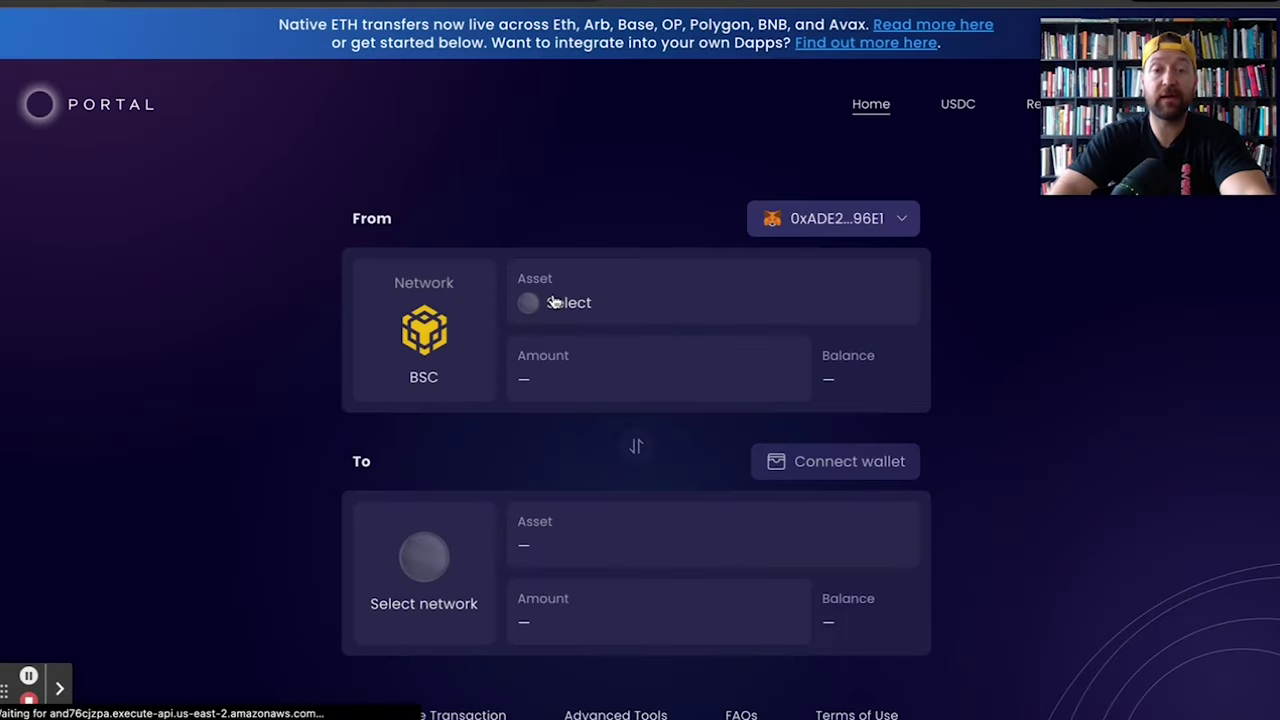
left_click(554, 302)
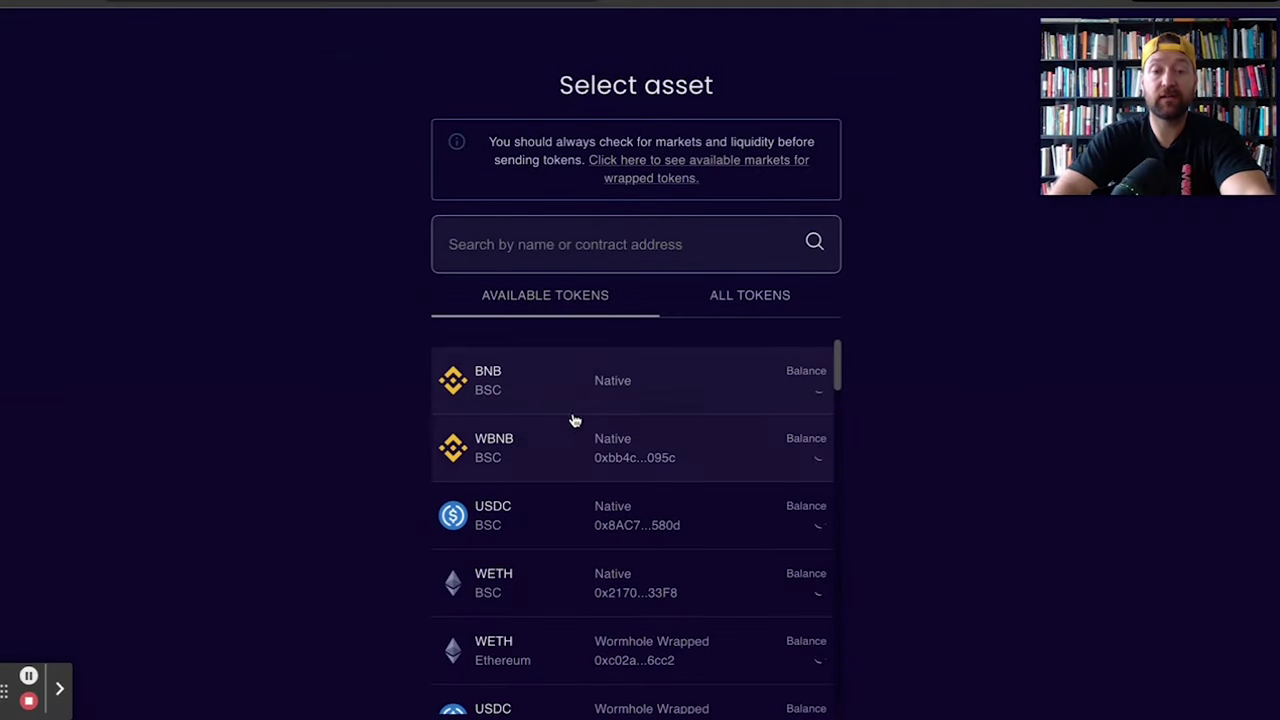
left_click(580, 444)
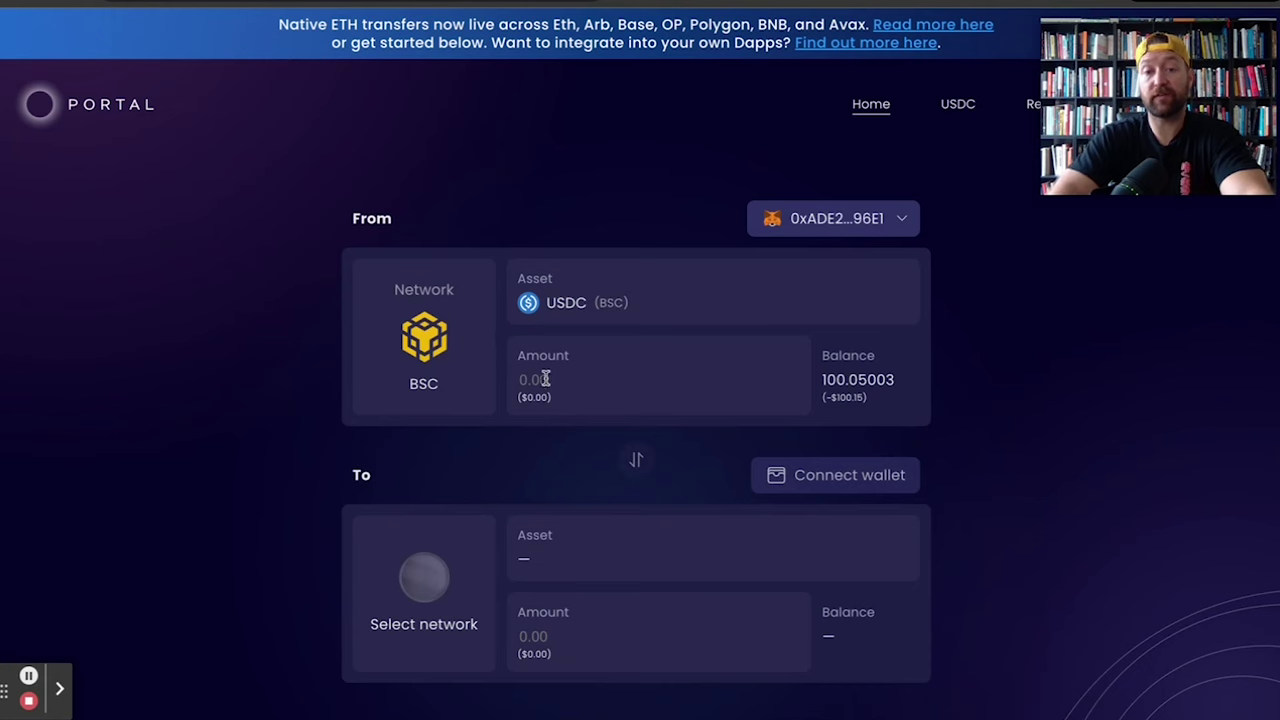
left_click(545, 379)
type("100")
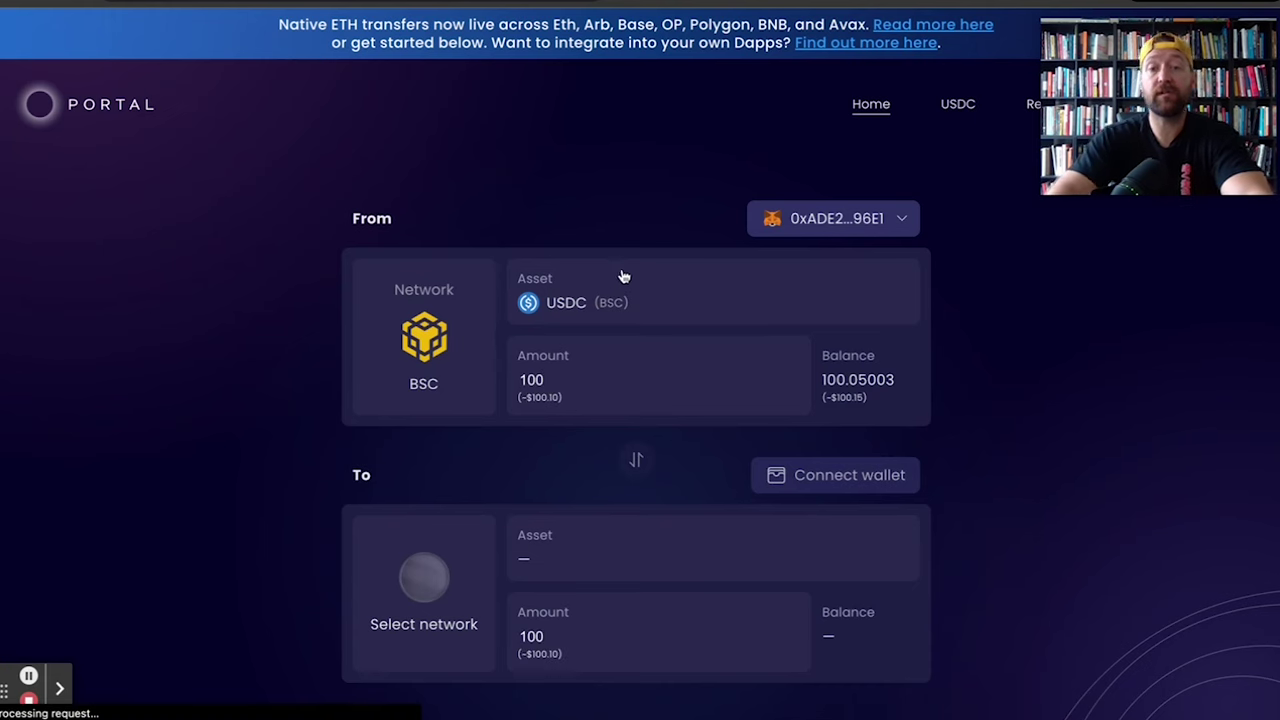
scroll(243, 511, "down", 1)
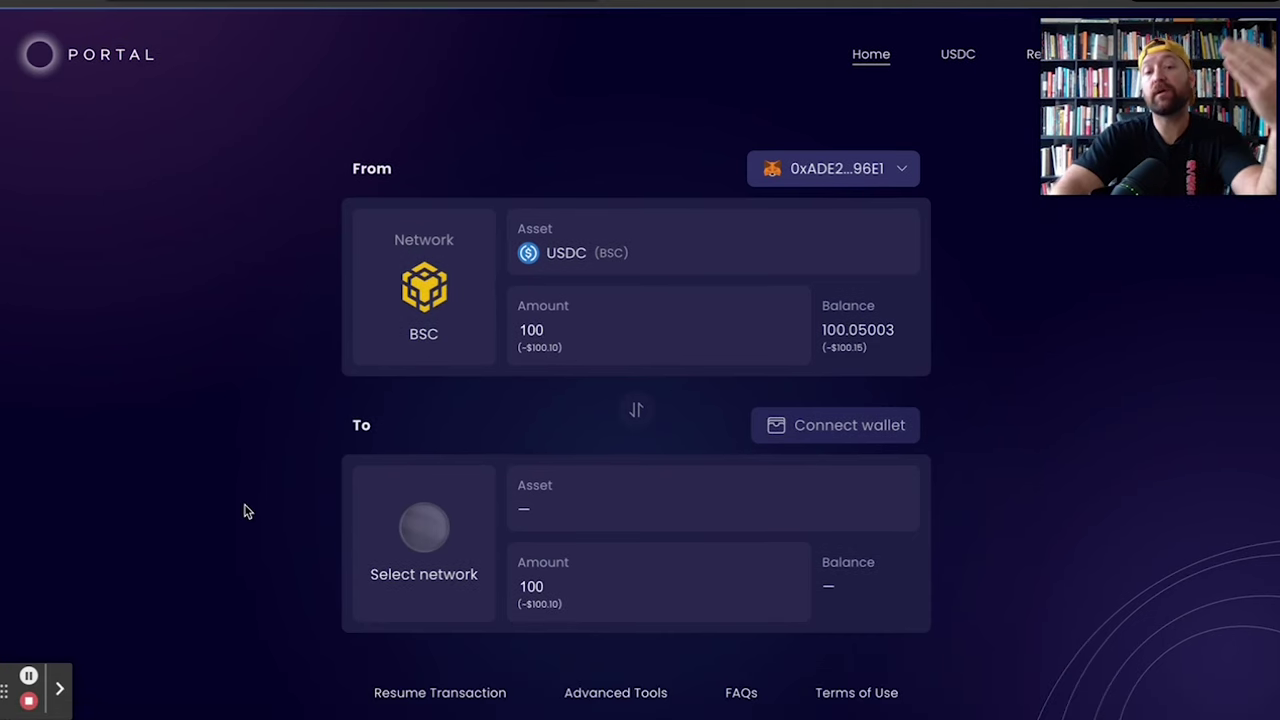
Step: Choose Sui as the destination network and connect the Sui wallet as receiver
left_click(412, 550)
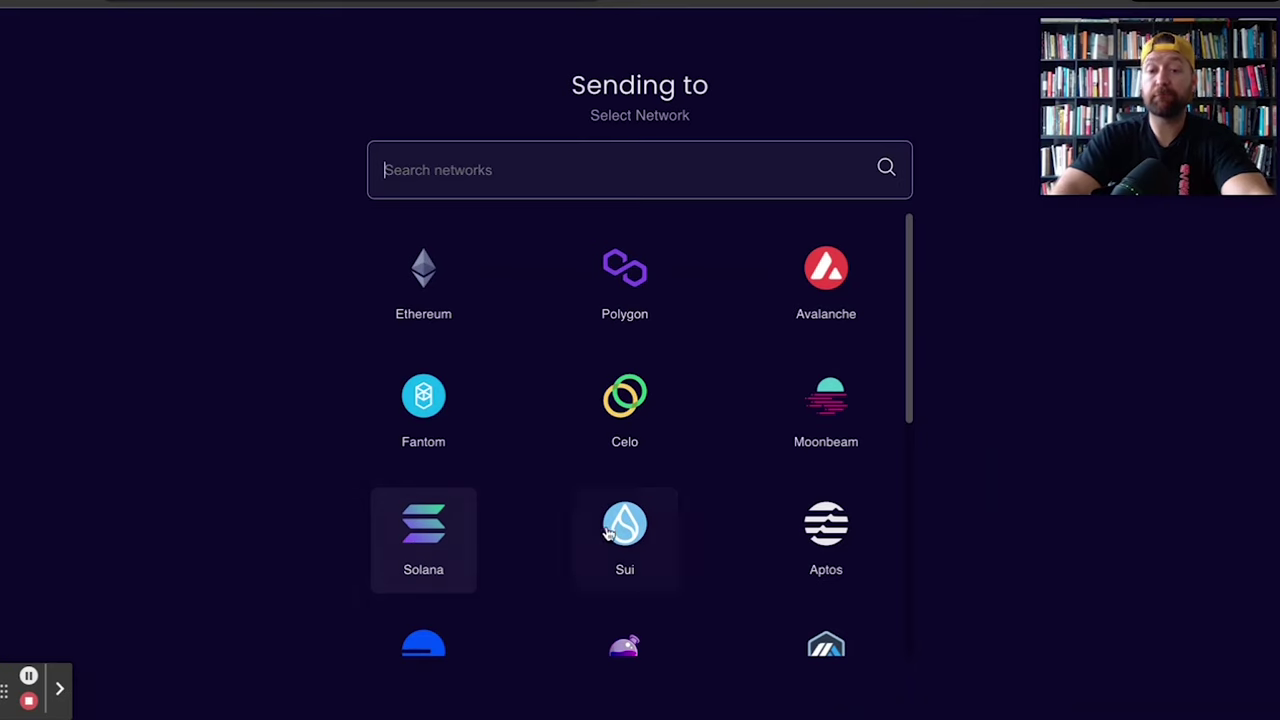
left_click(610, 530)
left_click(814, 420)
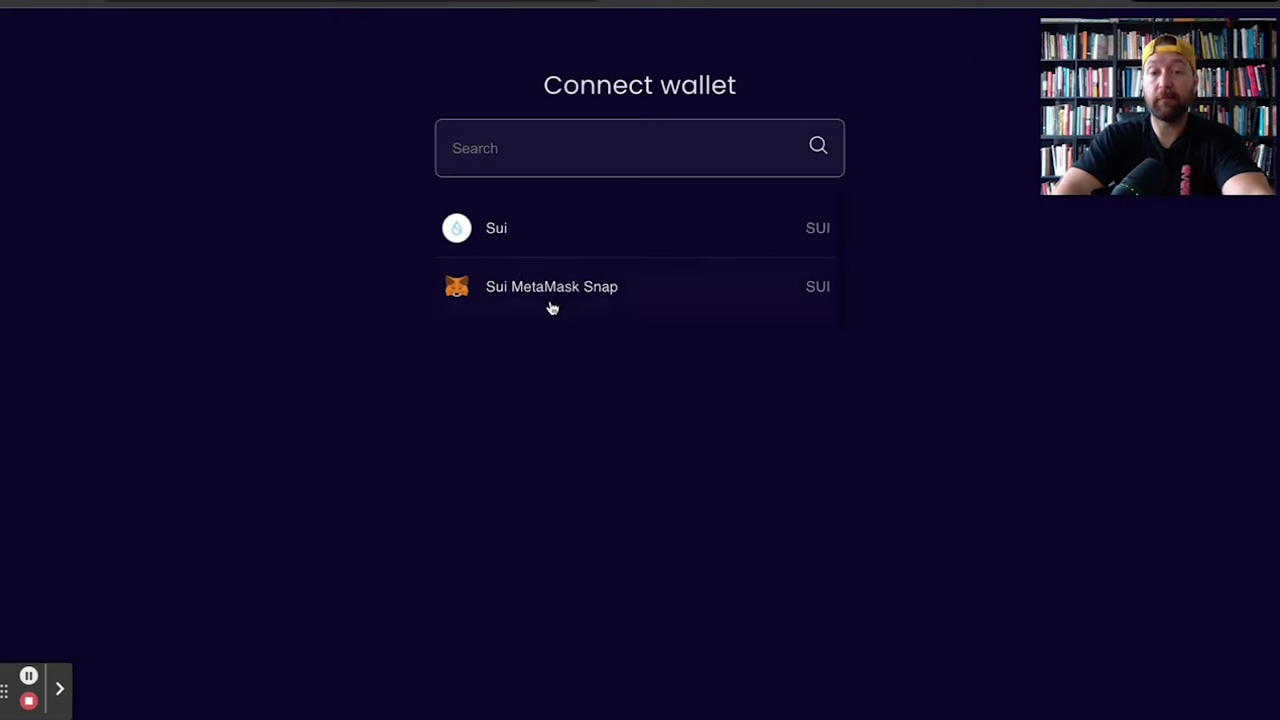
left_click(534, 292)
scroll(334, 471, "down", 2)
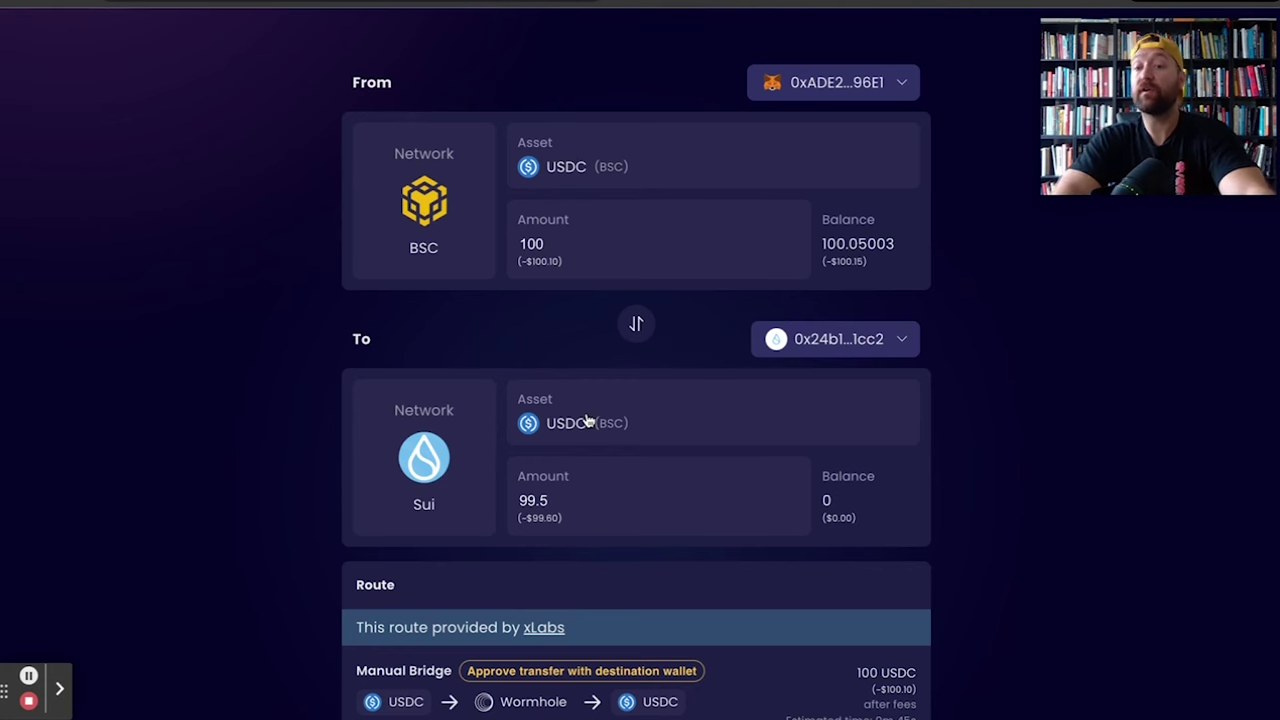
scroll(589, 421, "down", 1)
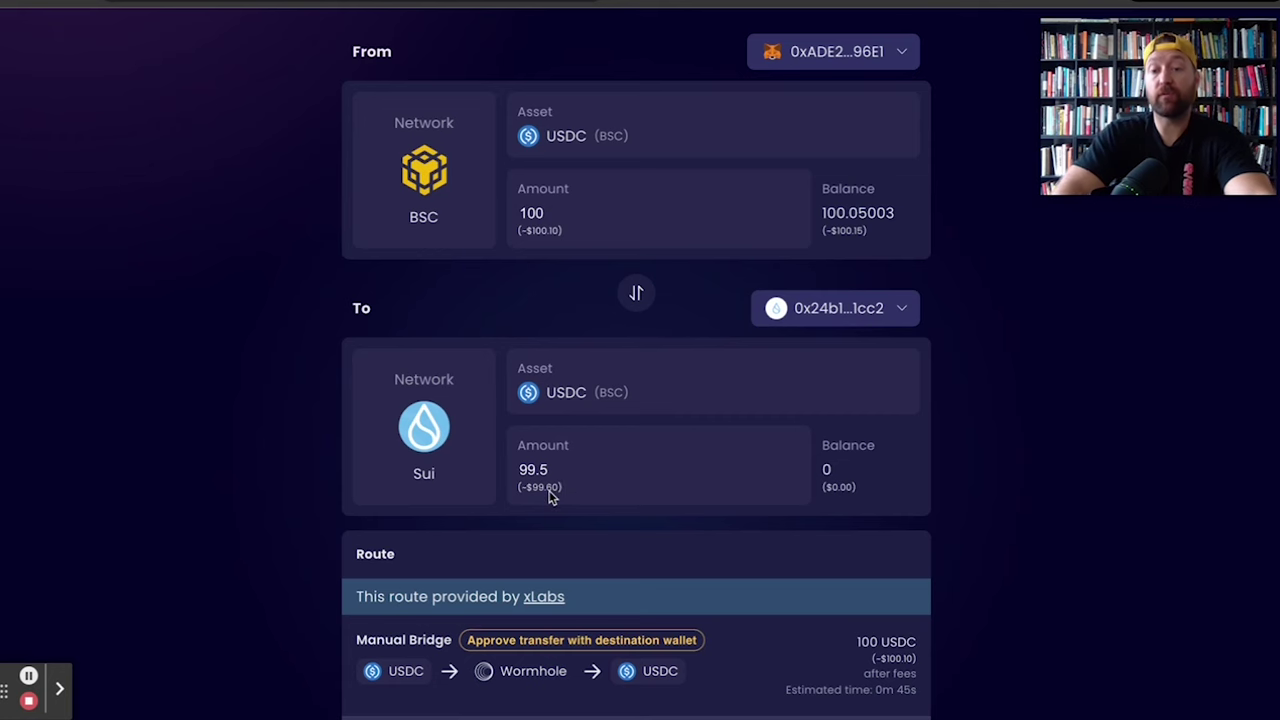
scroll(597, 459, "down", 3)
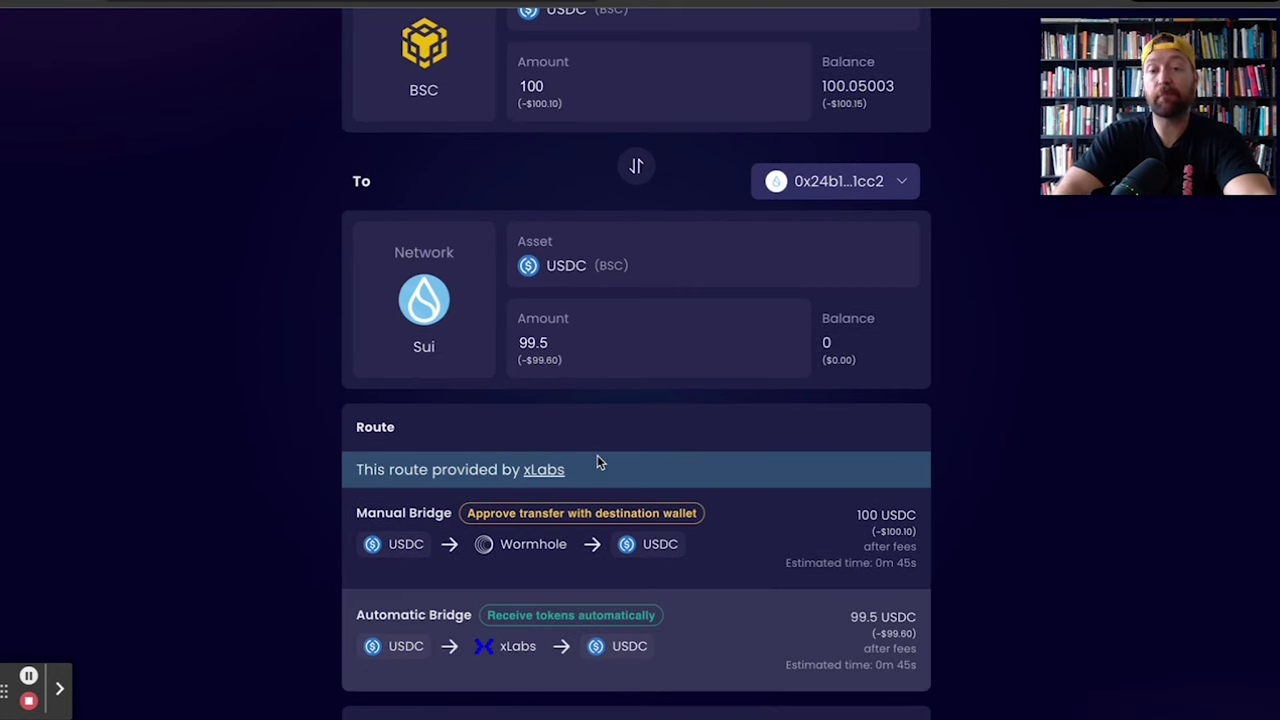
scroll(597, 462, "up", 2)
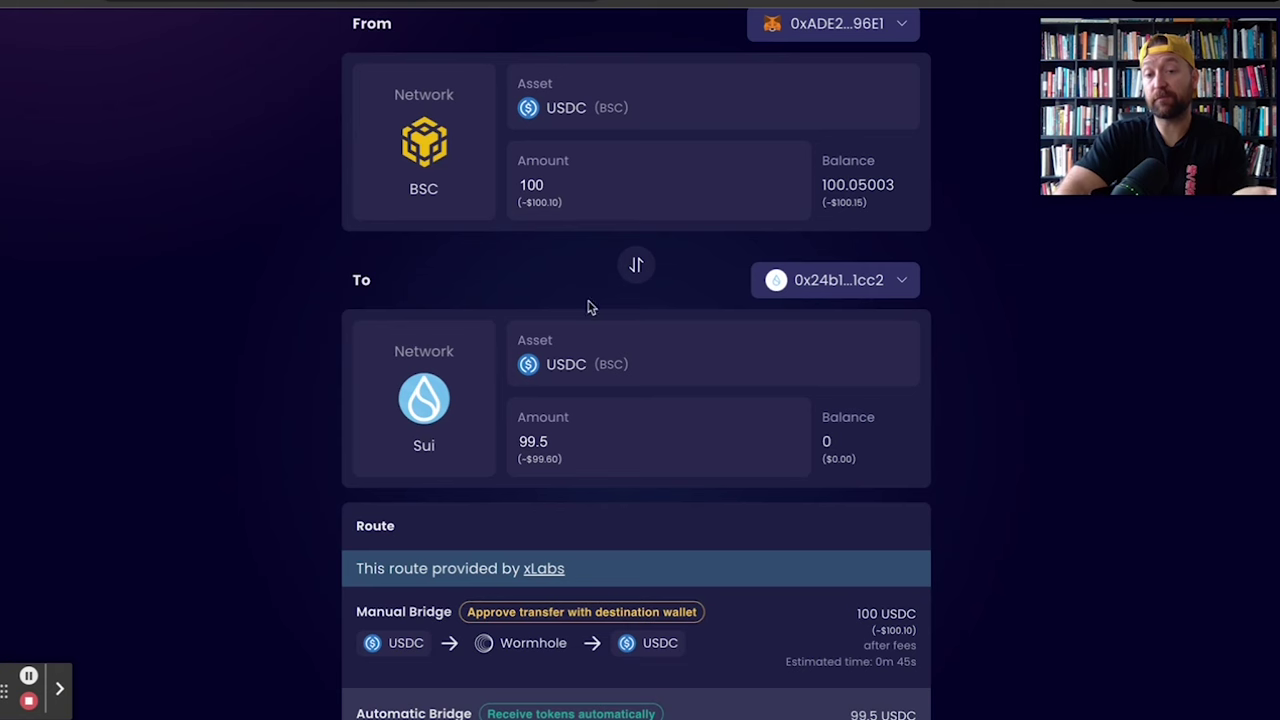
scroll(588, 476, "down", 5)
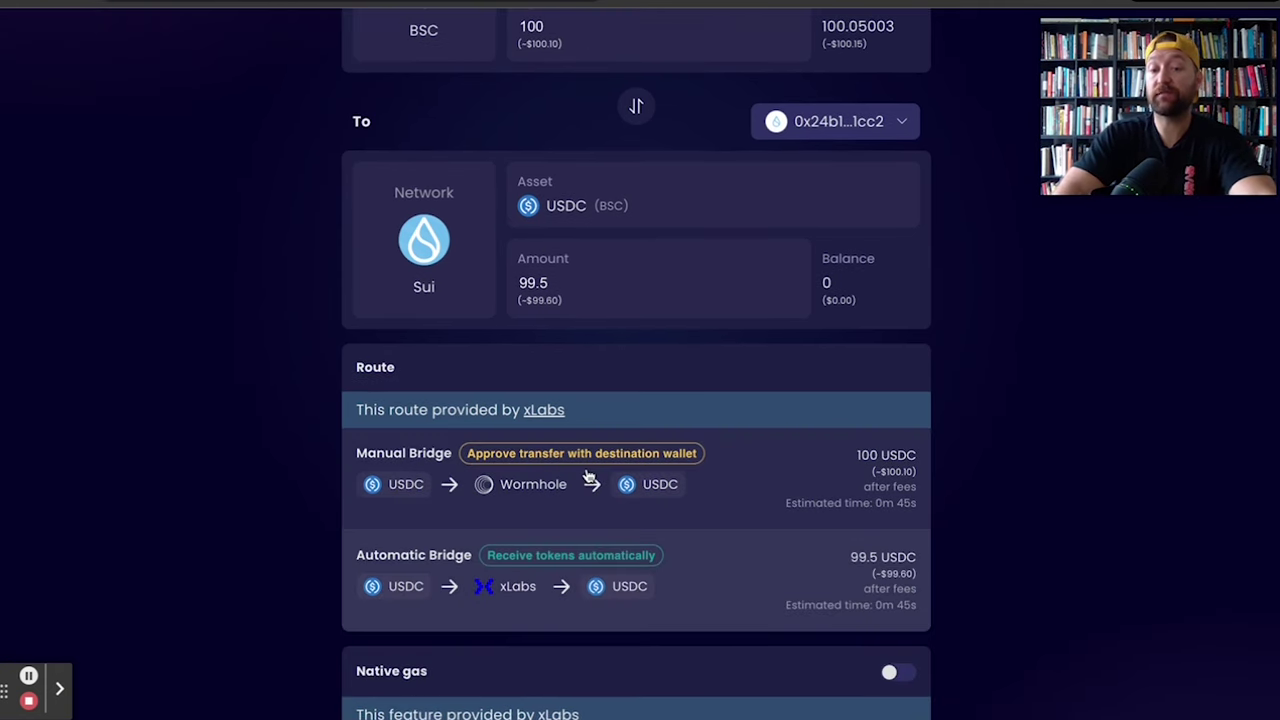
scroll(586, 474, "down", 1)
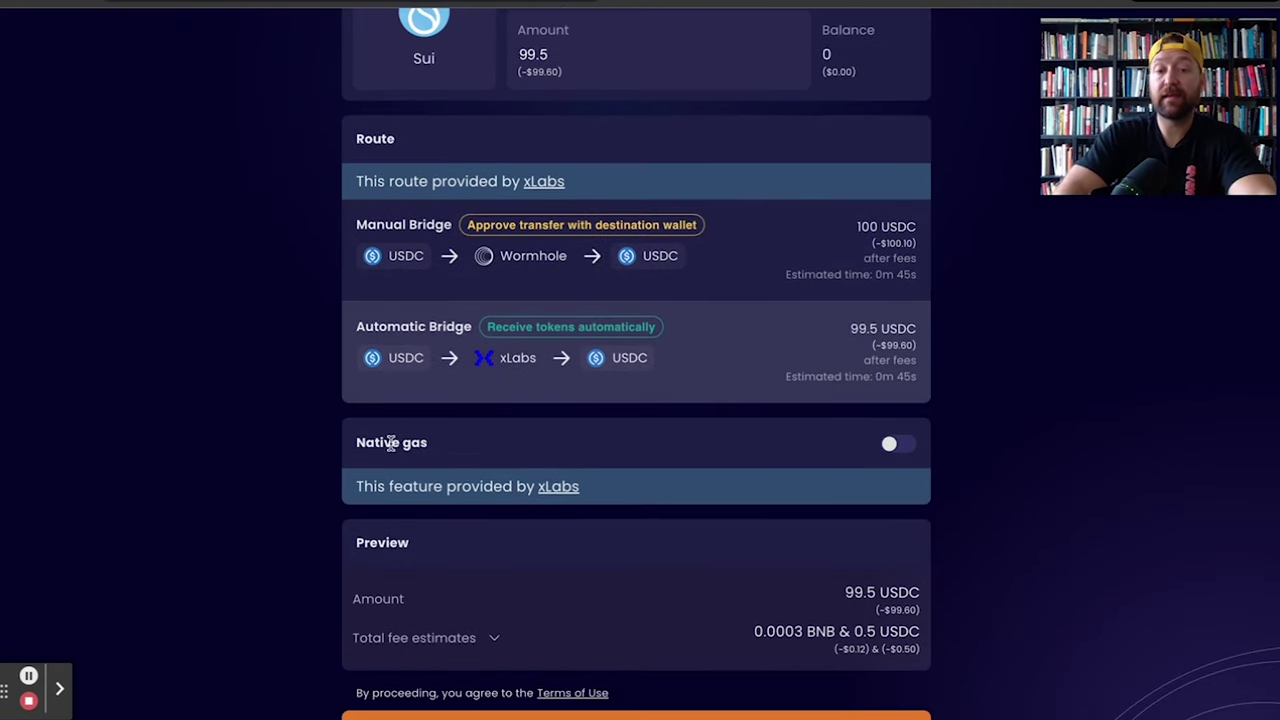
Step: Enable native gas and slide the drop-off to the maximum 0.5 SUI, leaving 98.695 USDC
left_click(890, 446)
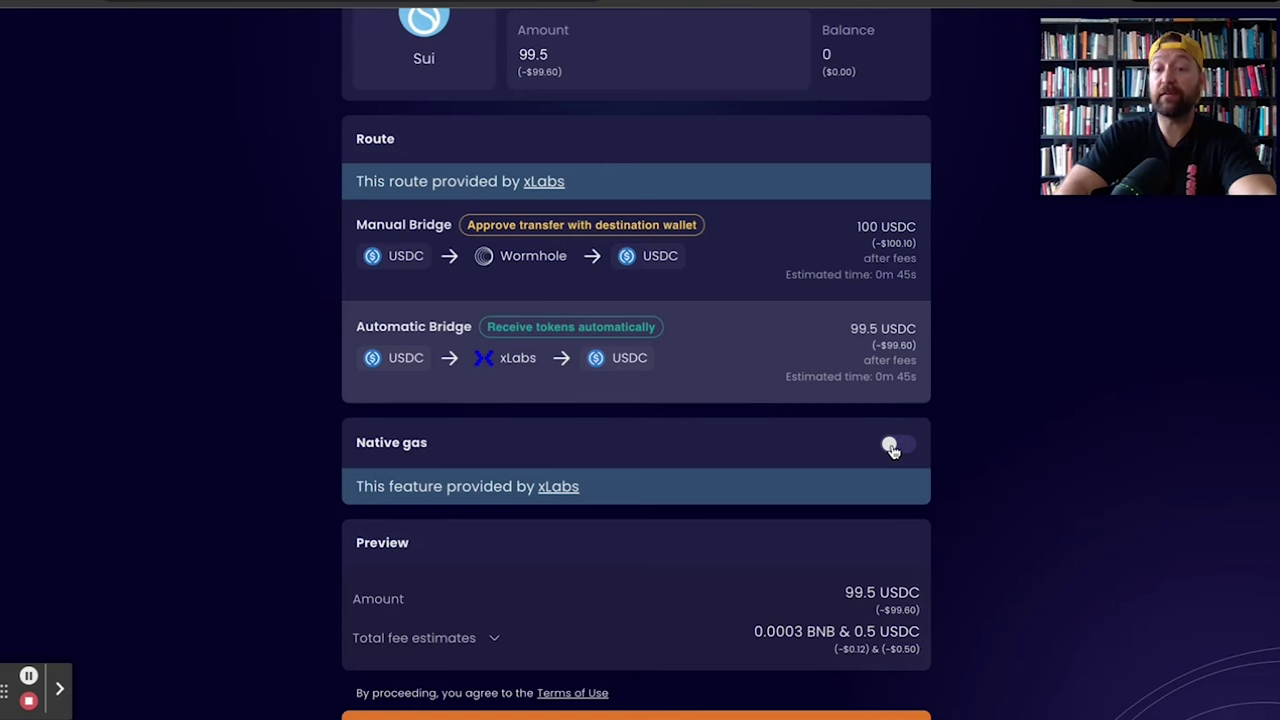
scroll(594, 486, "down", 1)
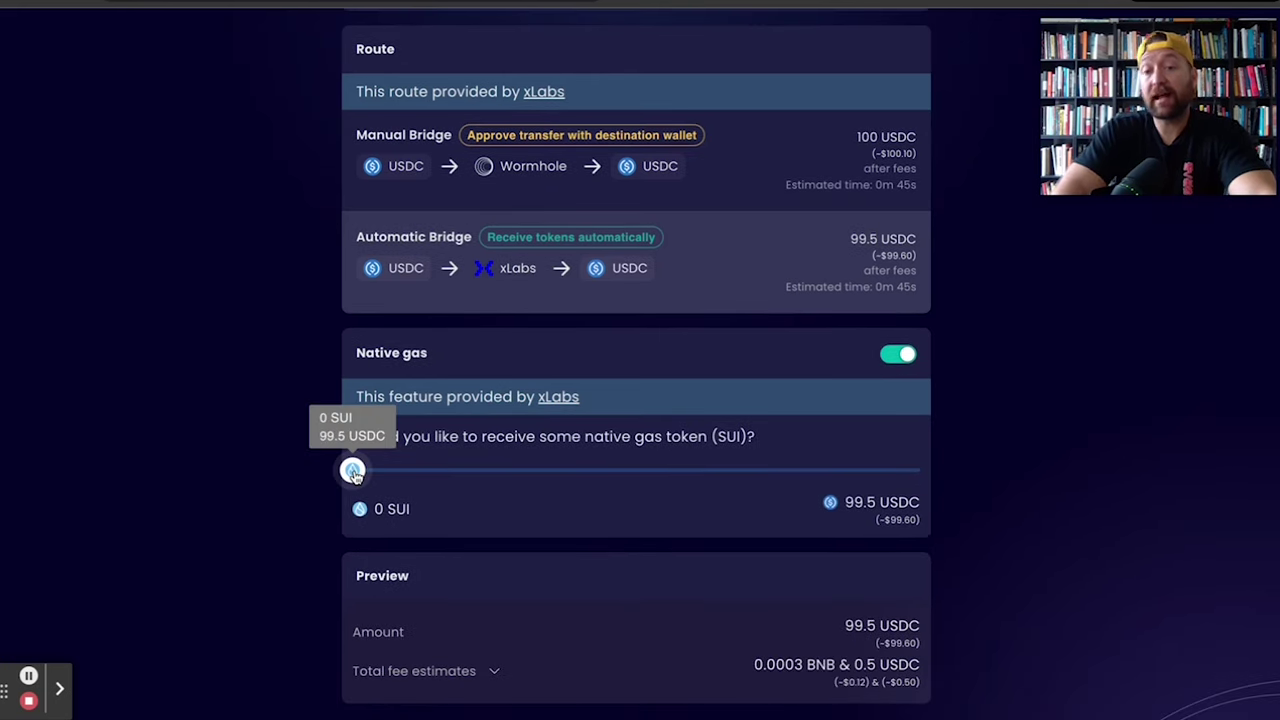
left_click_drag(351, 469, 955, 463)
scroll(243, 488, "down", 1)
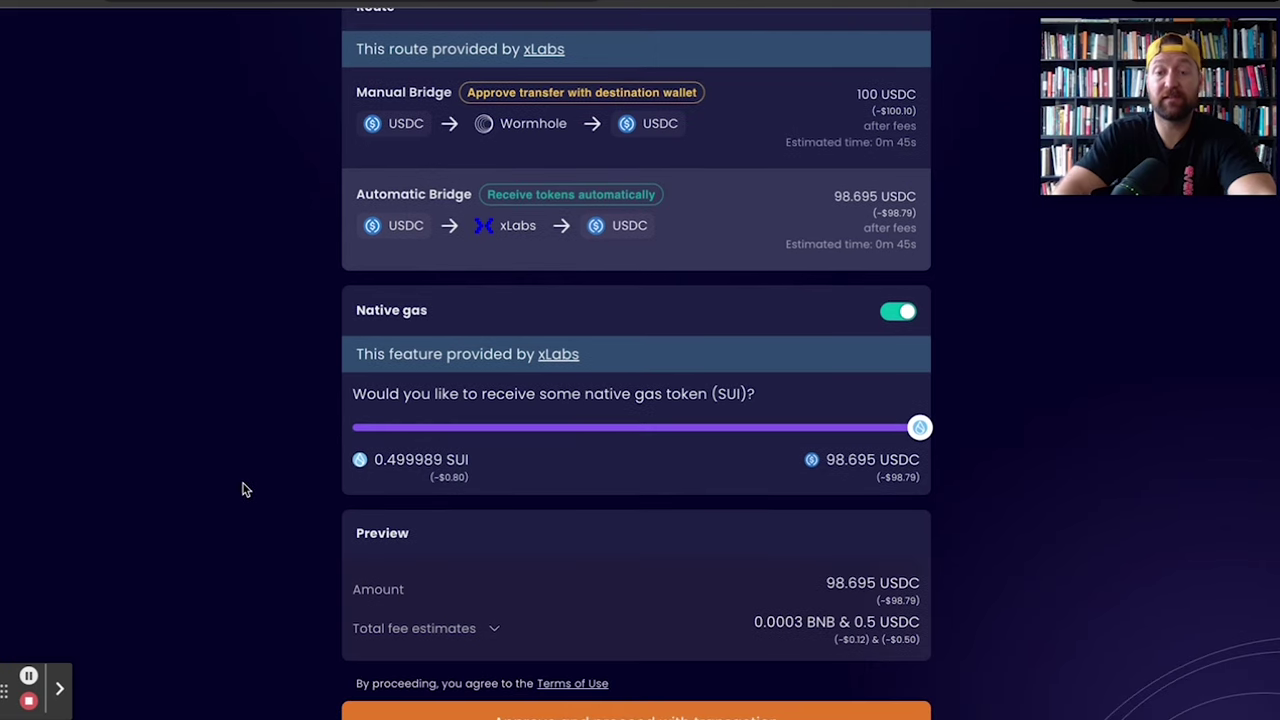
scroll(537, 305, "up", 1)
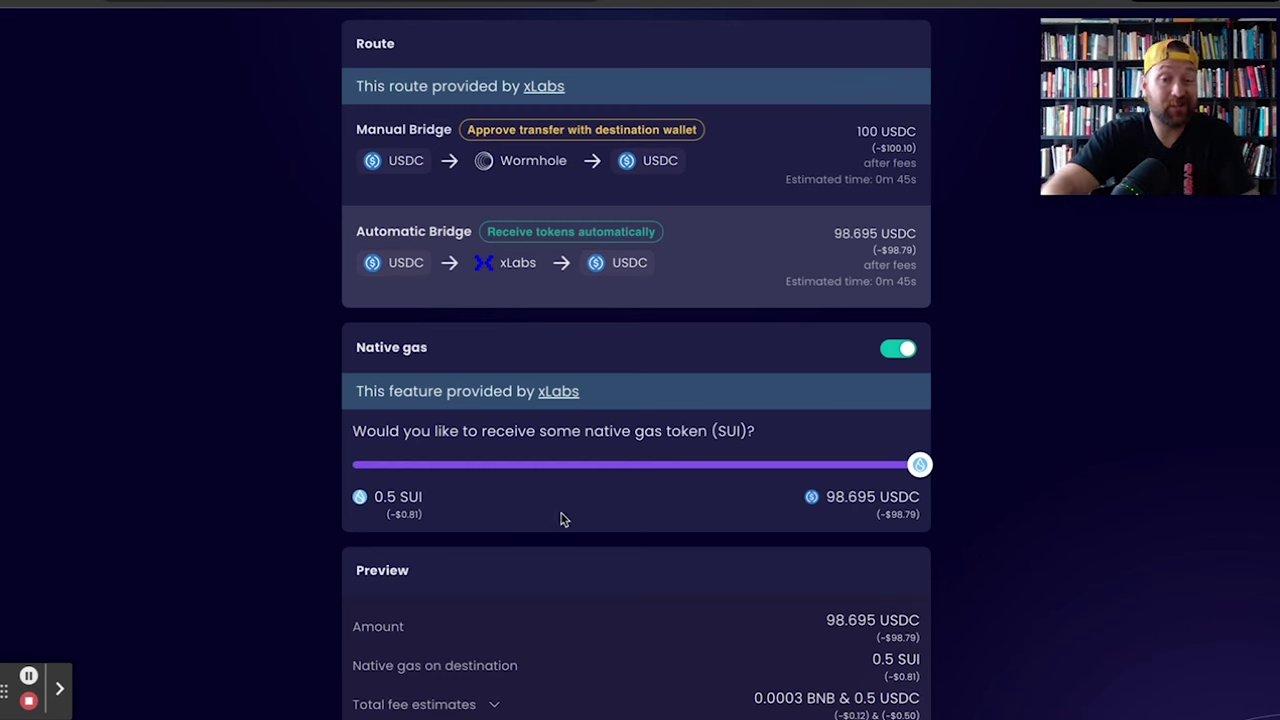
scroll(624, 530, "down", 2)
scroll(624, 530, "down", 1)
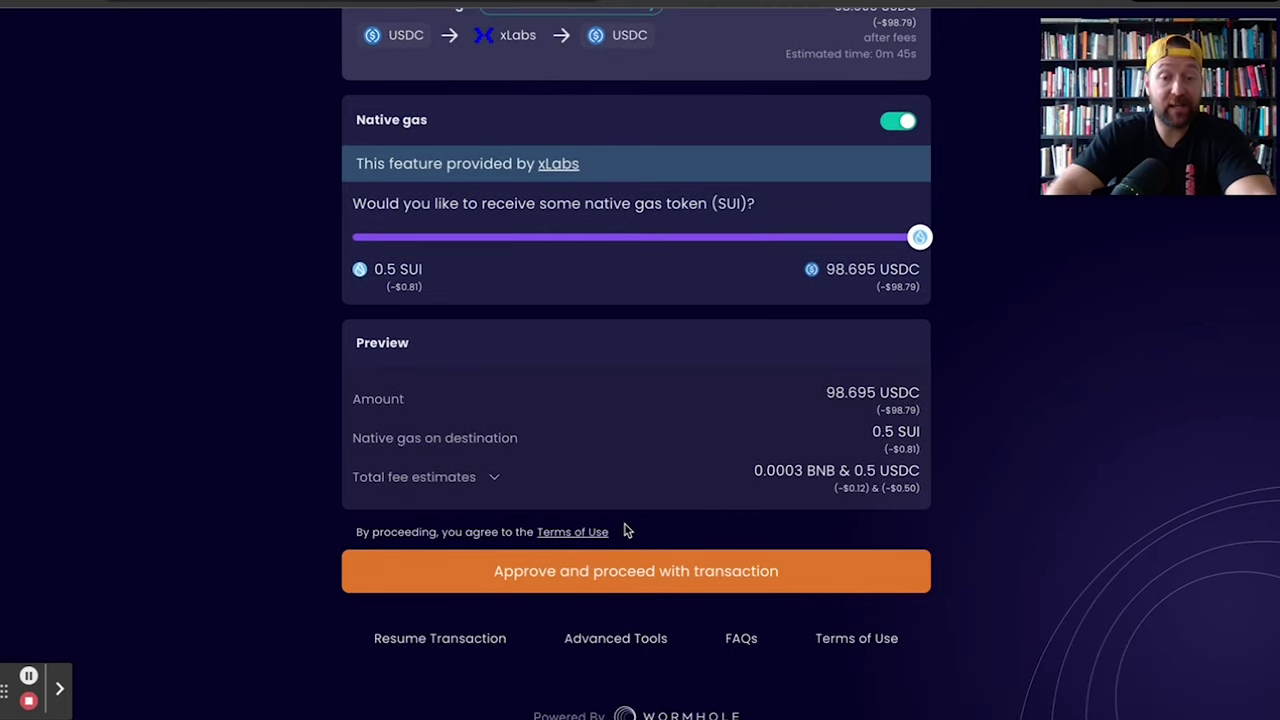
Step: Approve the 100 USDC spending cap in MetaMask and confirm the bridge transaction
left_click(577, 571)
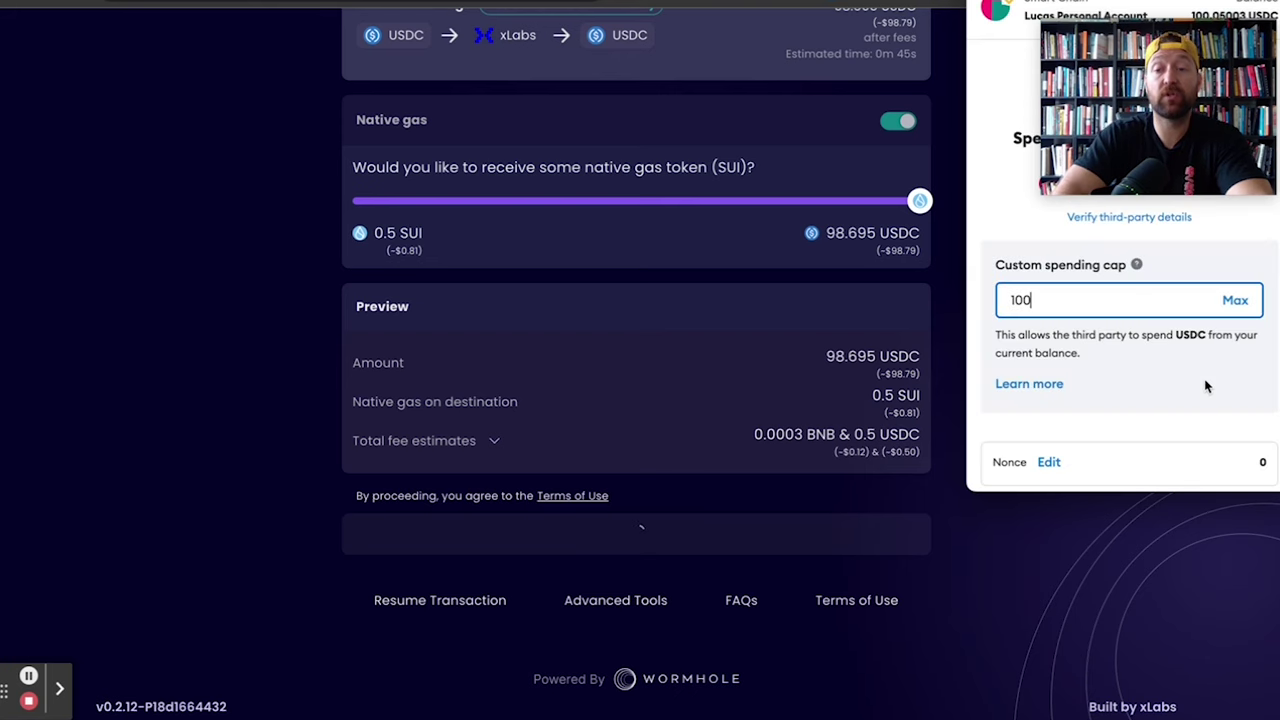
left_click(1198, 455)
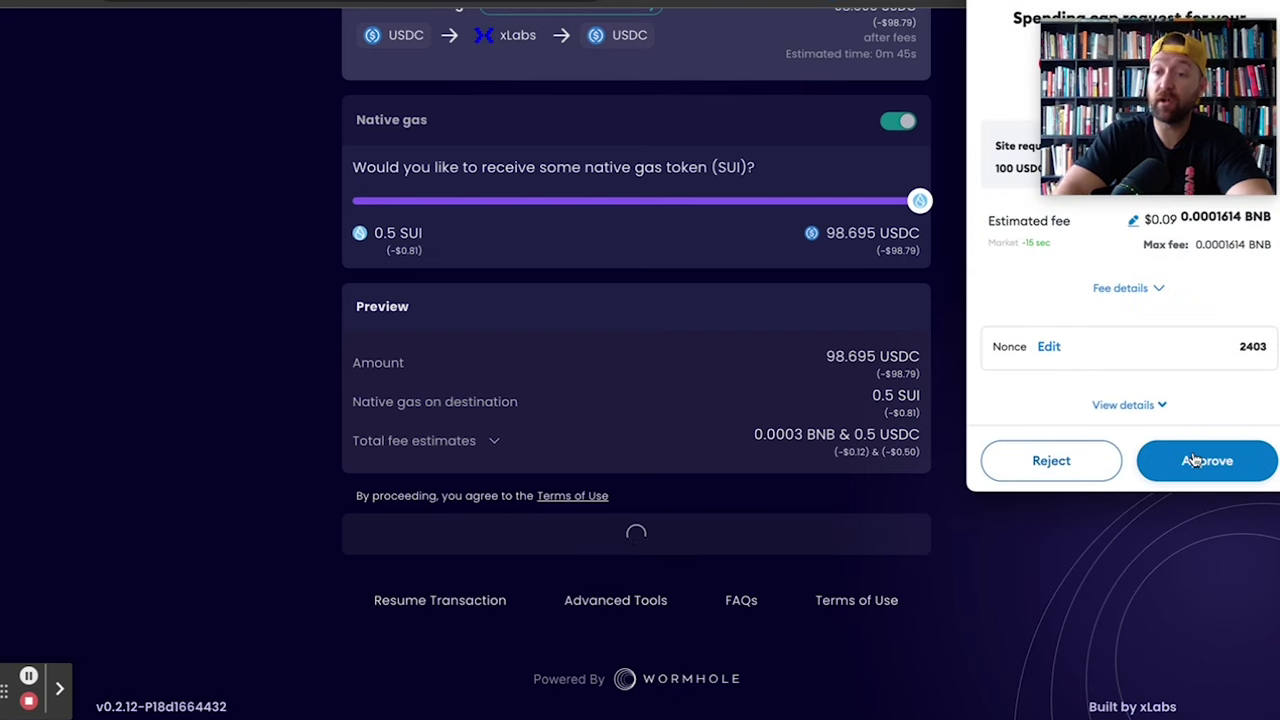
left_click(1195, 459)
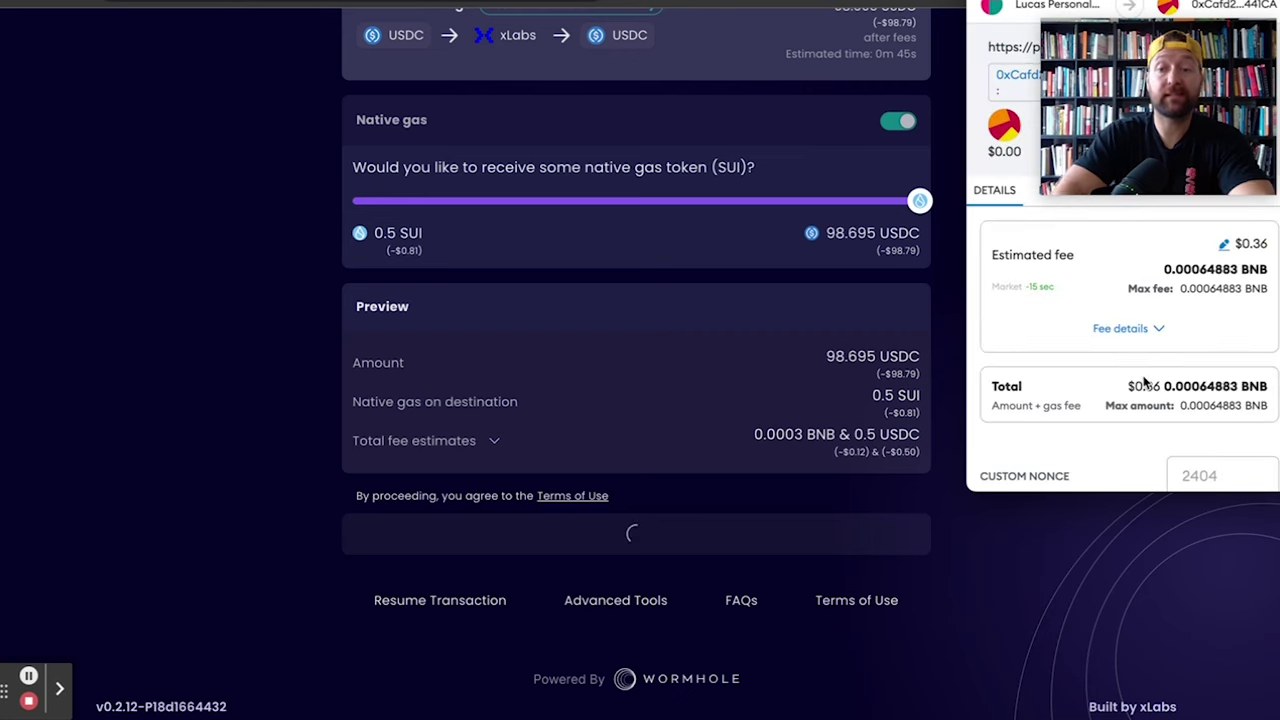
scroll(1140, 382, "down", 1)
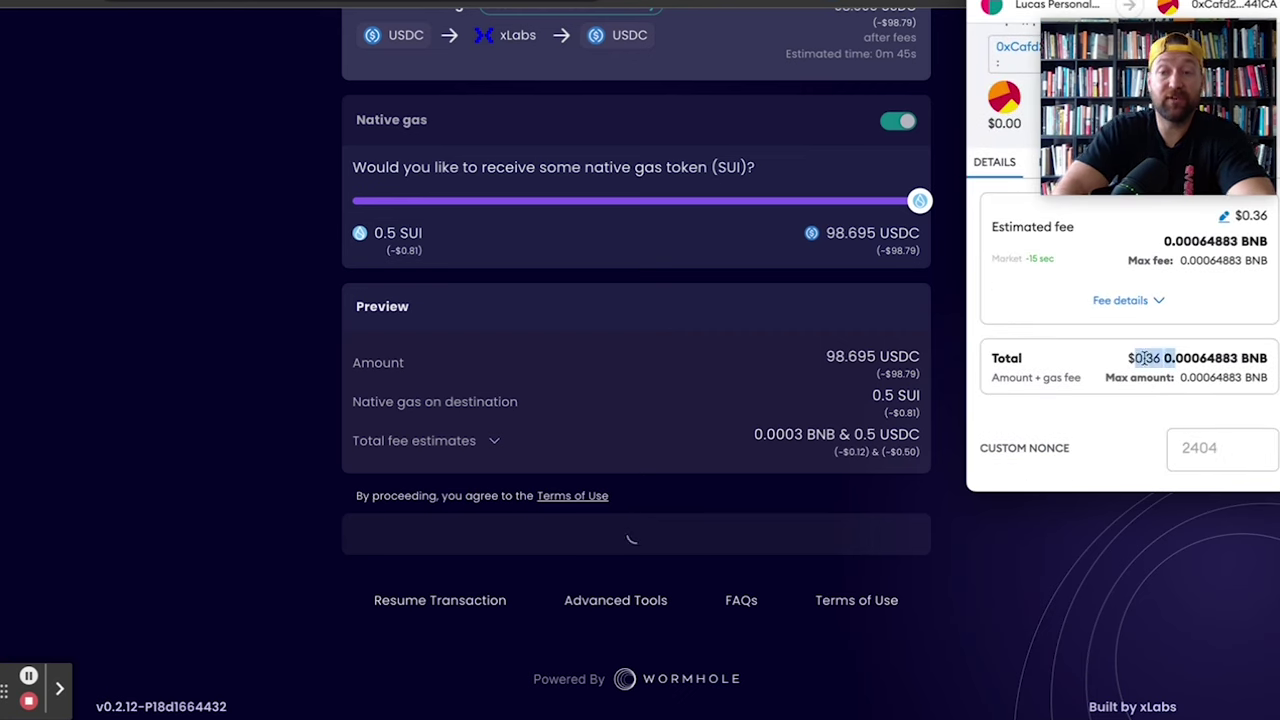
scroll(1138, 360, "down", 3)
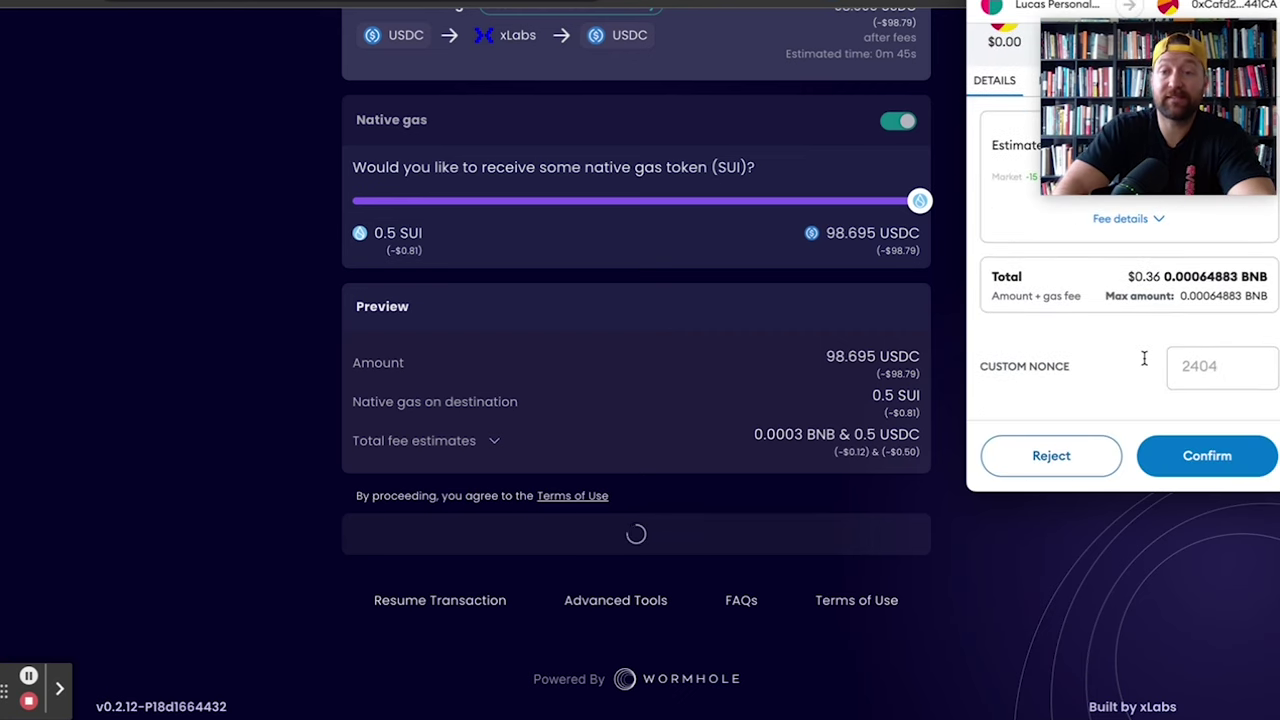
left_click(1195, 462)
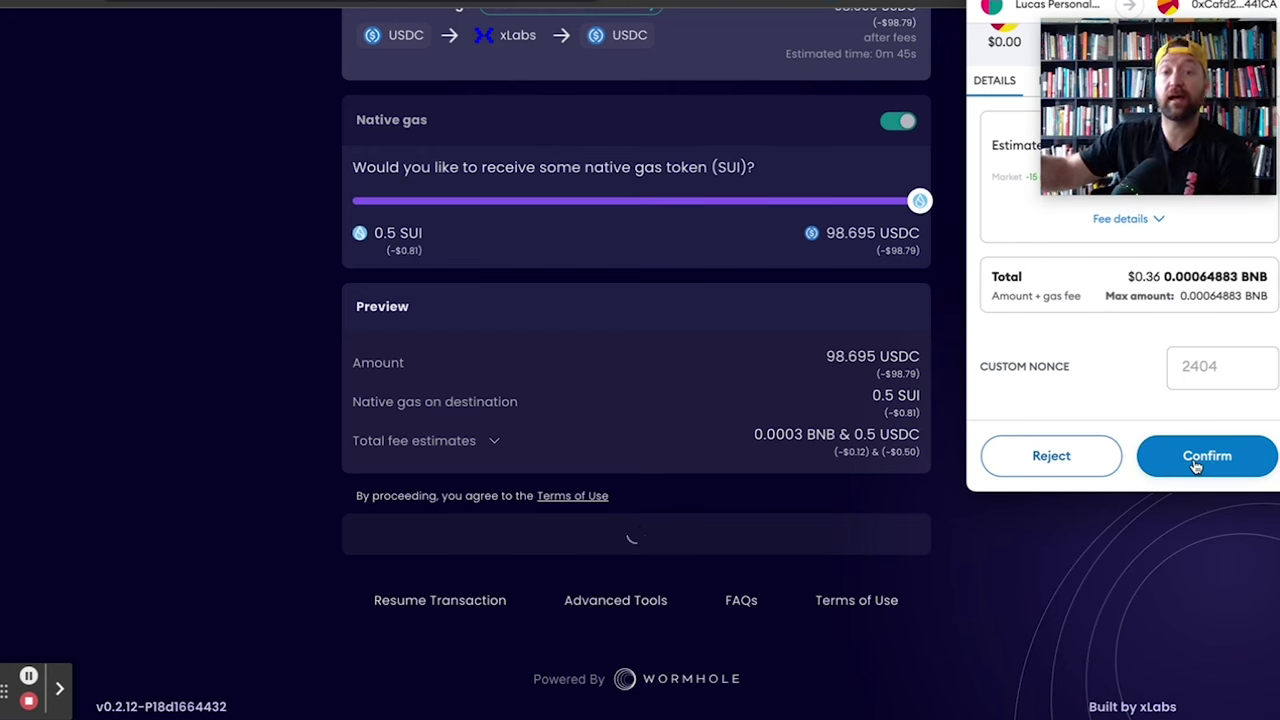
left_click(1206, 462)
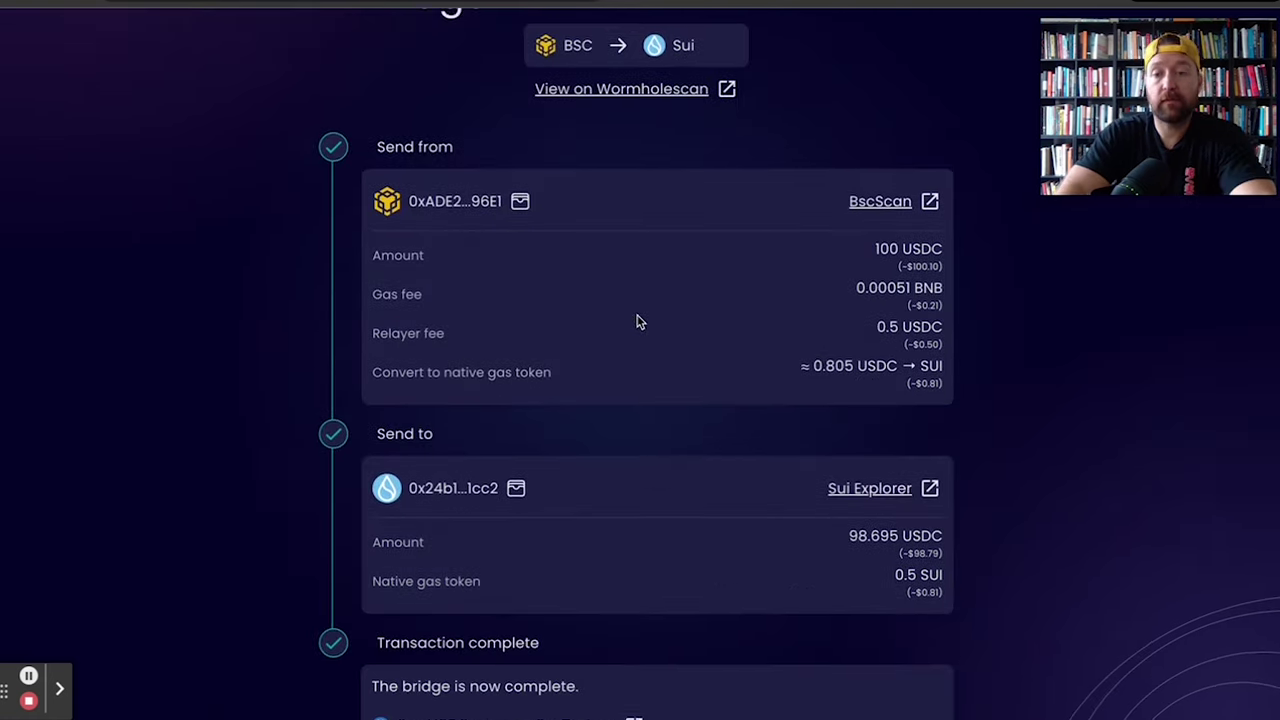
scroll(640, 322, "down", 1)
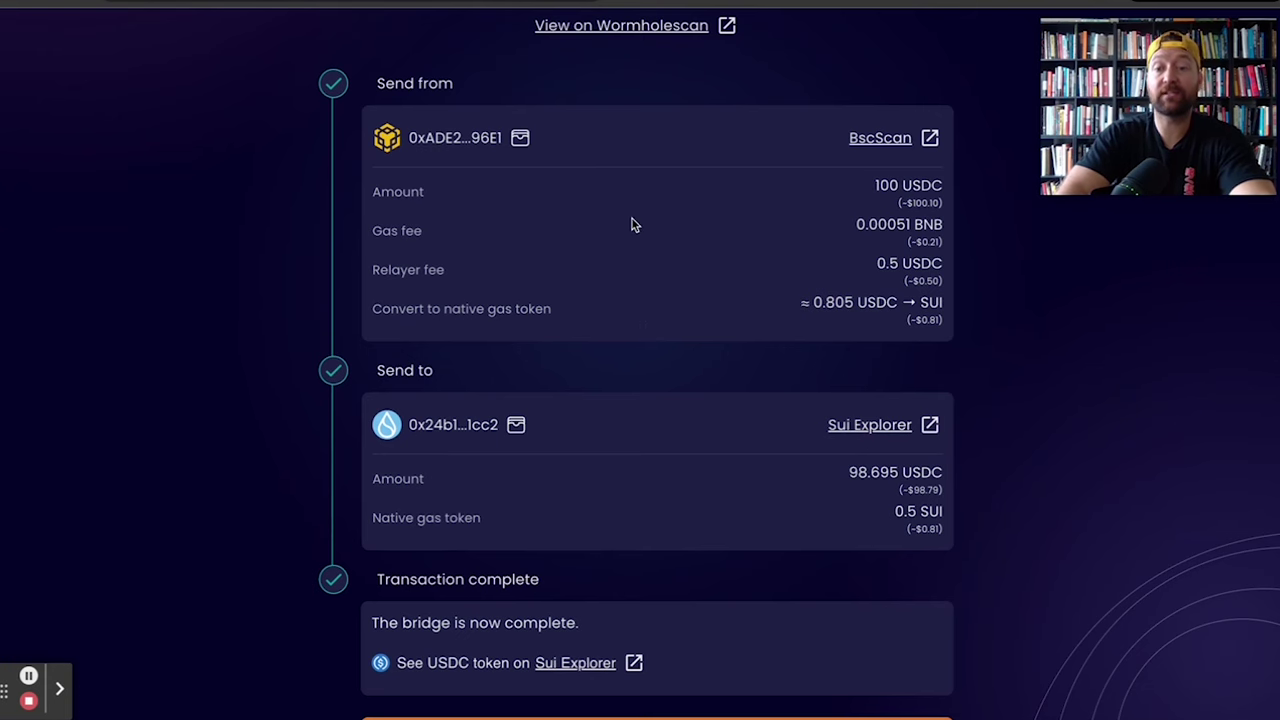
scroll(632, 225, "down", 1)
scroll(632, 225, "down", 1)
left_click_drag(846, 373, 910, 373)
left_click(877, 374)
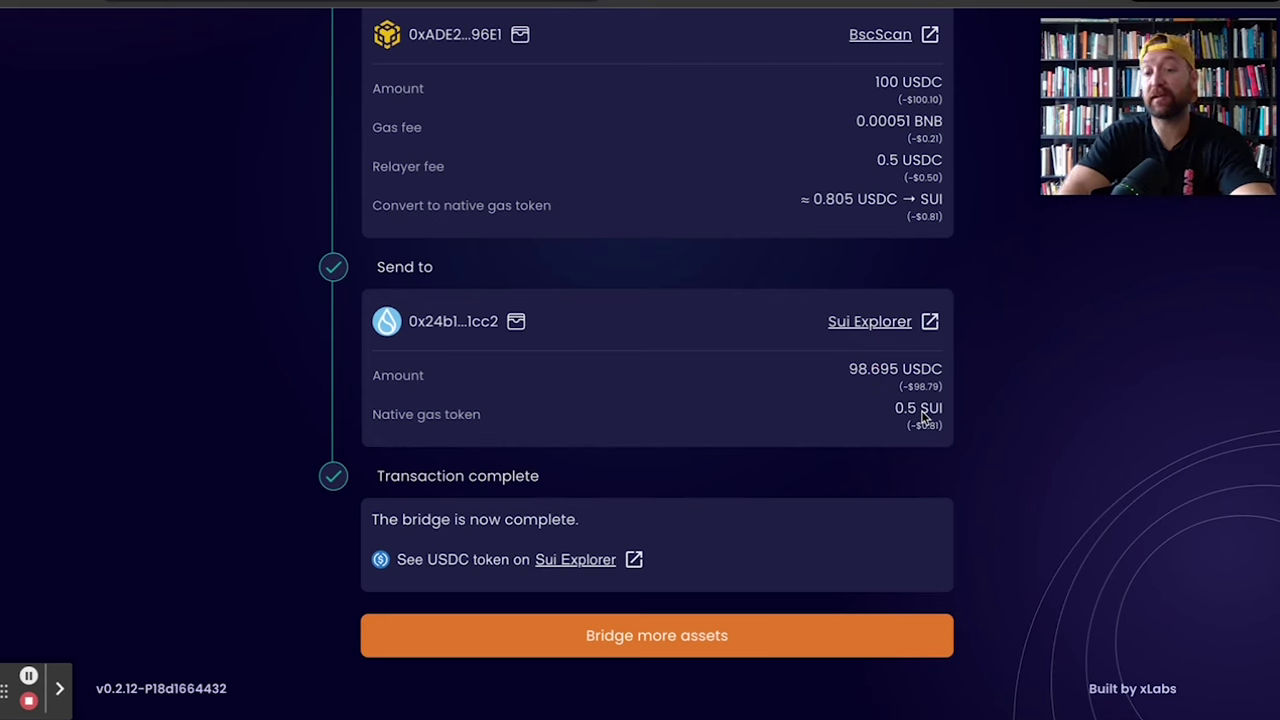
left_click(918, 4)
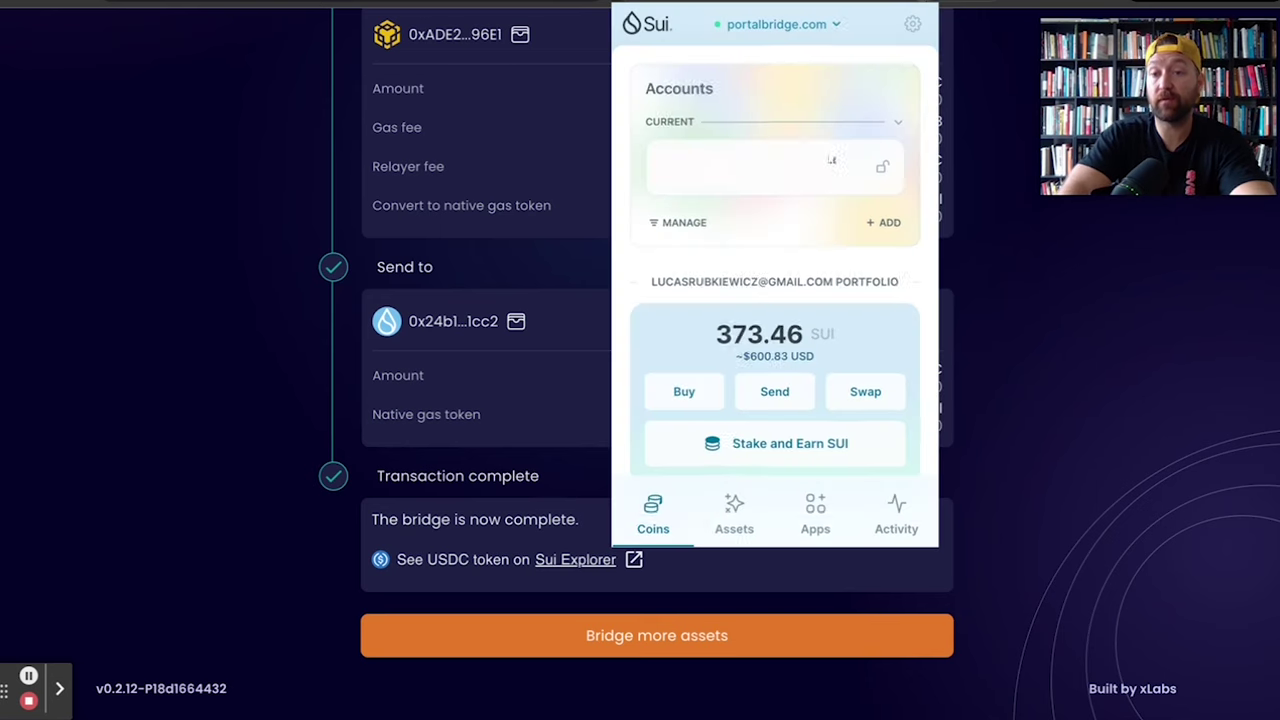
scroll(850, 200, "down", 3)
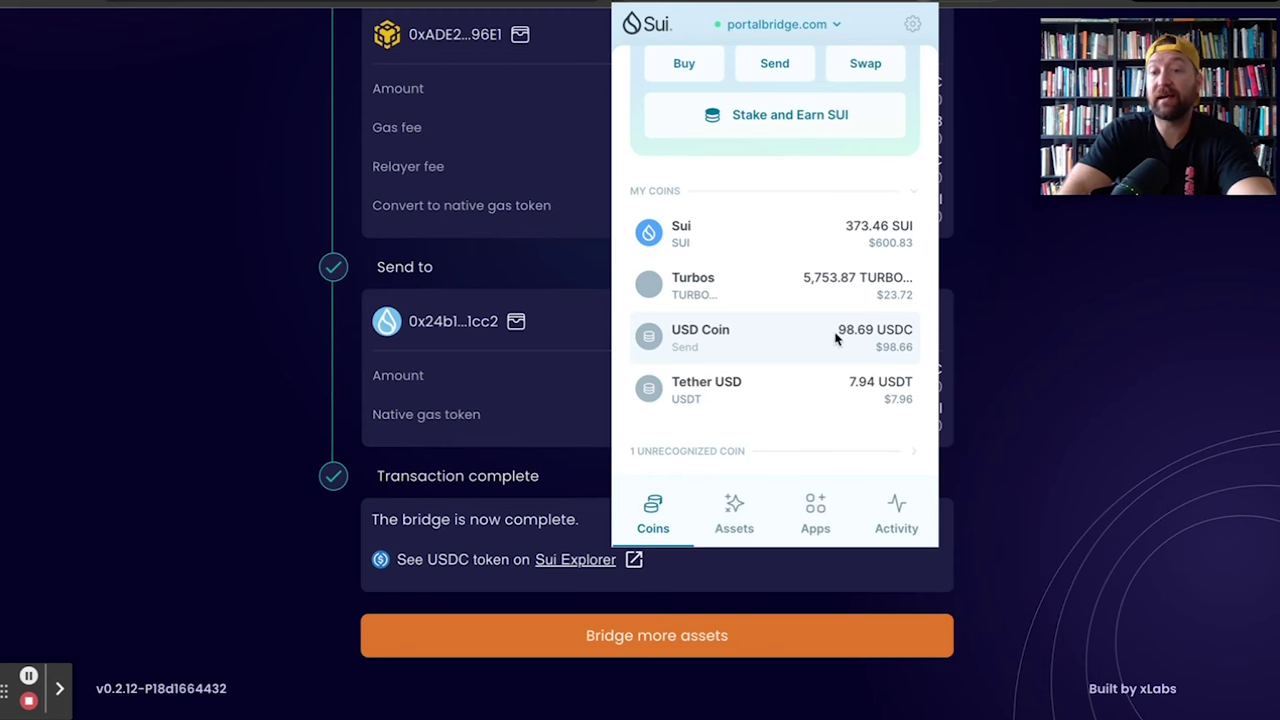
left_click(1025, 355)
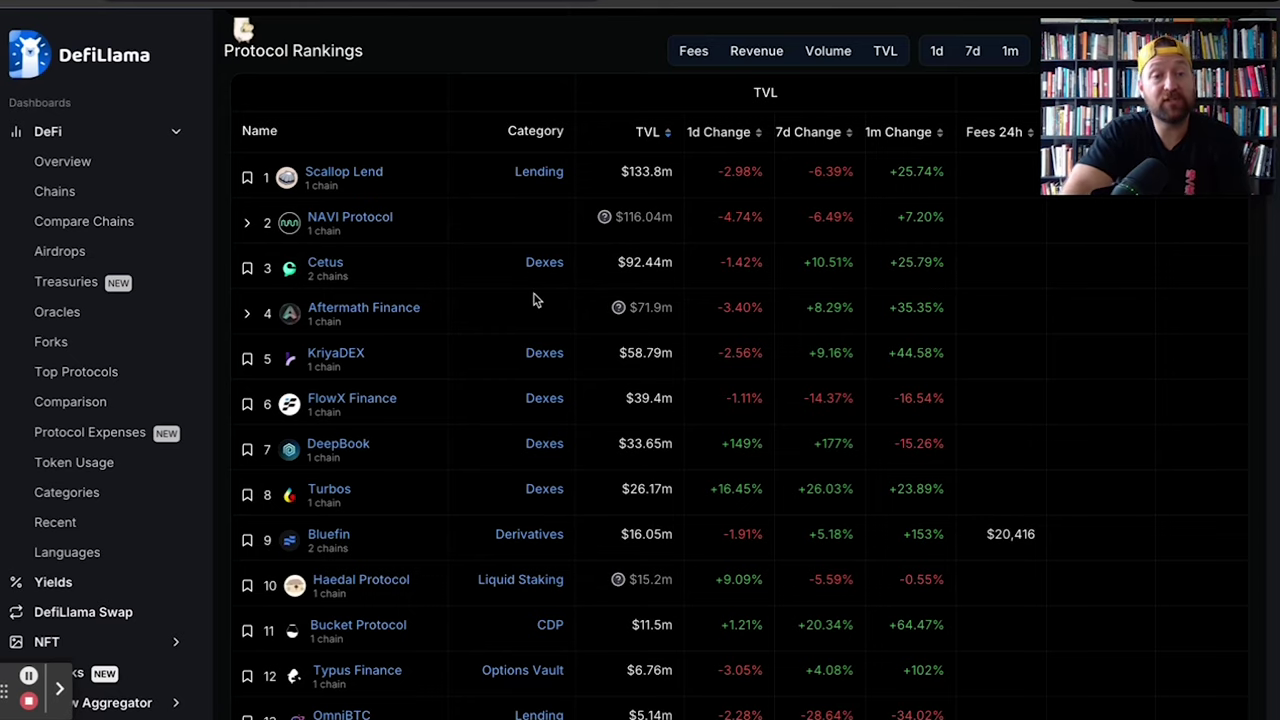
scroll(534, 297, "down", 1)
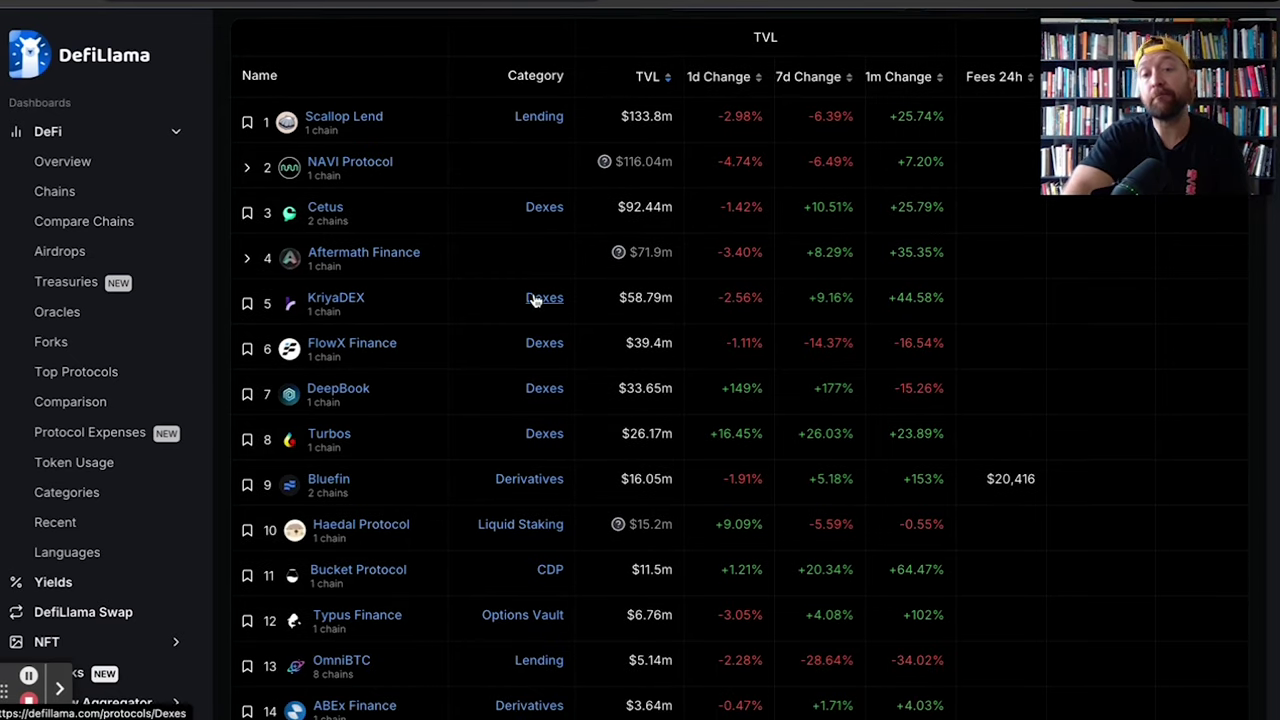
scroll(534, 391, "down", 1)
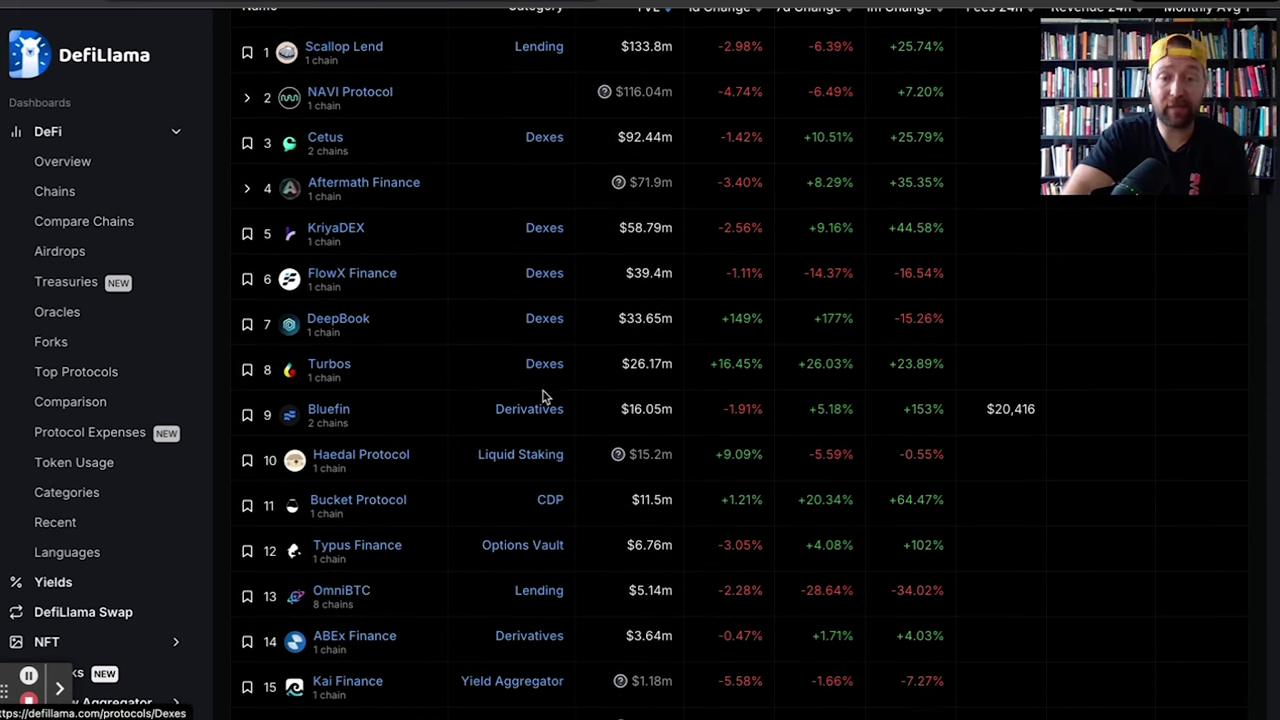
scroll(835, 403, "up", 1)
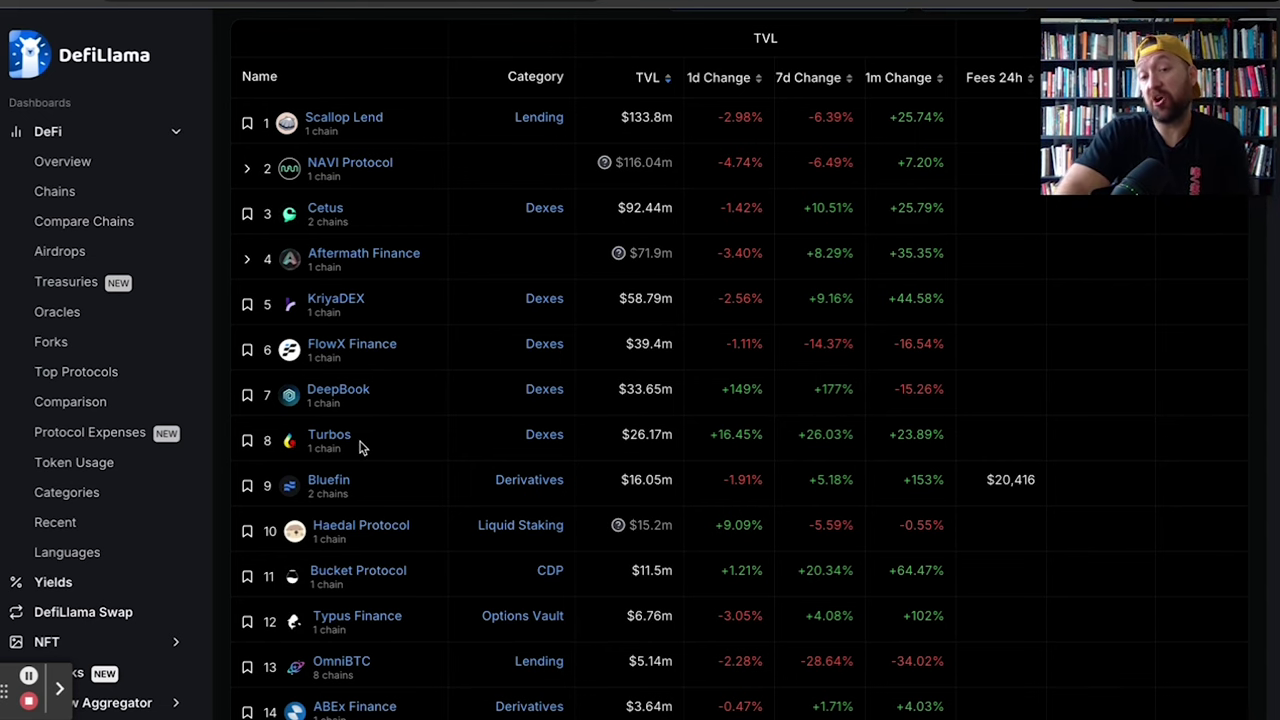
mouse_move(1105, 108)
left_click_drag(1201, 70, 716, 280)
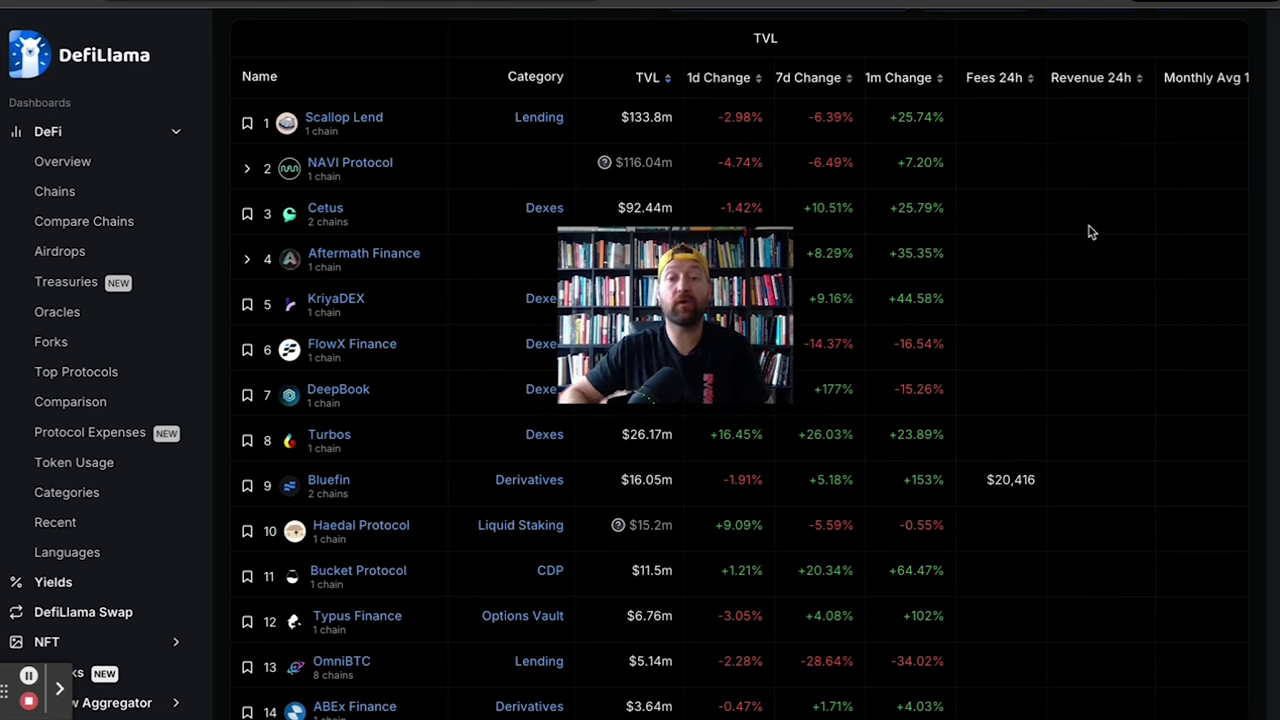